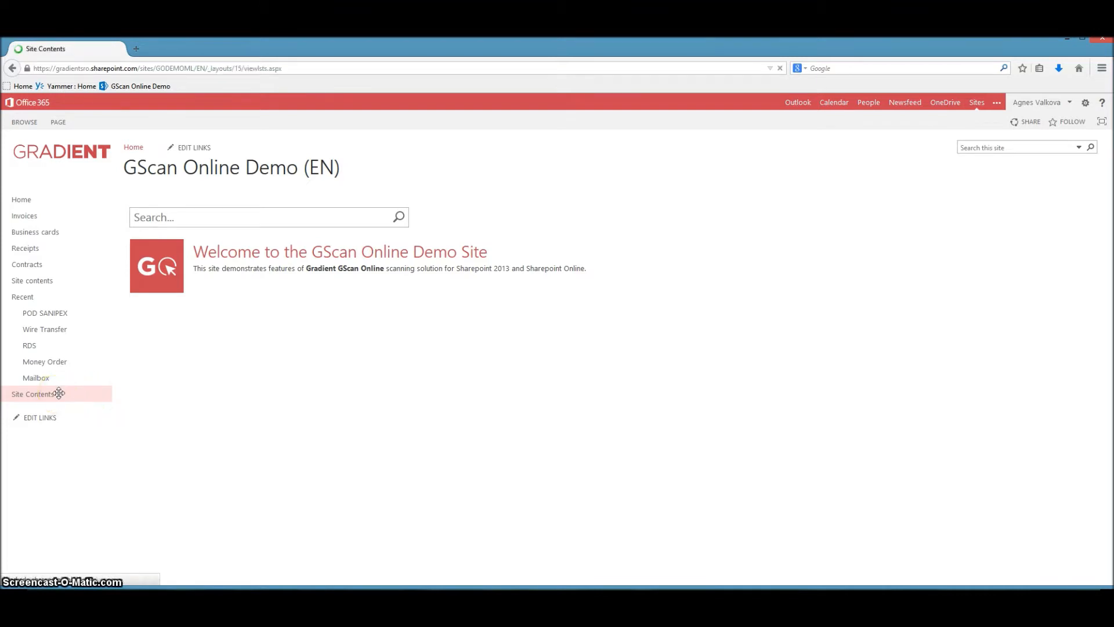
Add a new document library named GScan Online Test to the site.
left_click(208, 243)
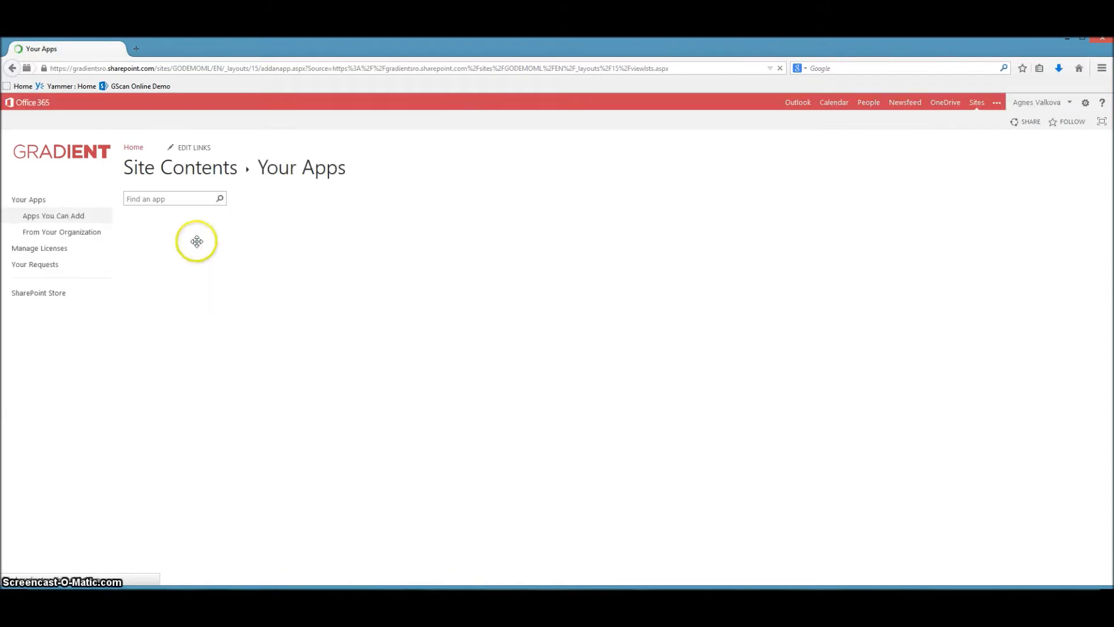
left_click(168, 238)
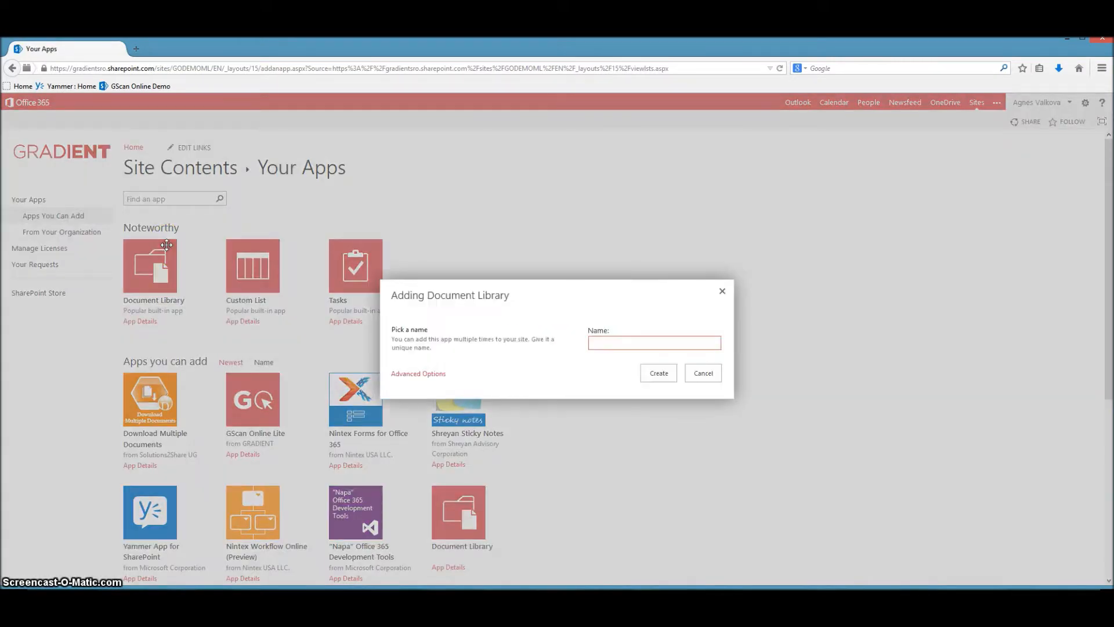
left_click(604, 344)
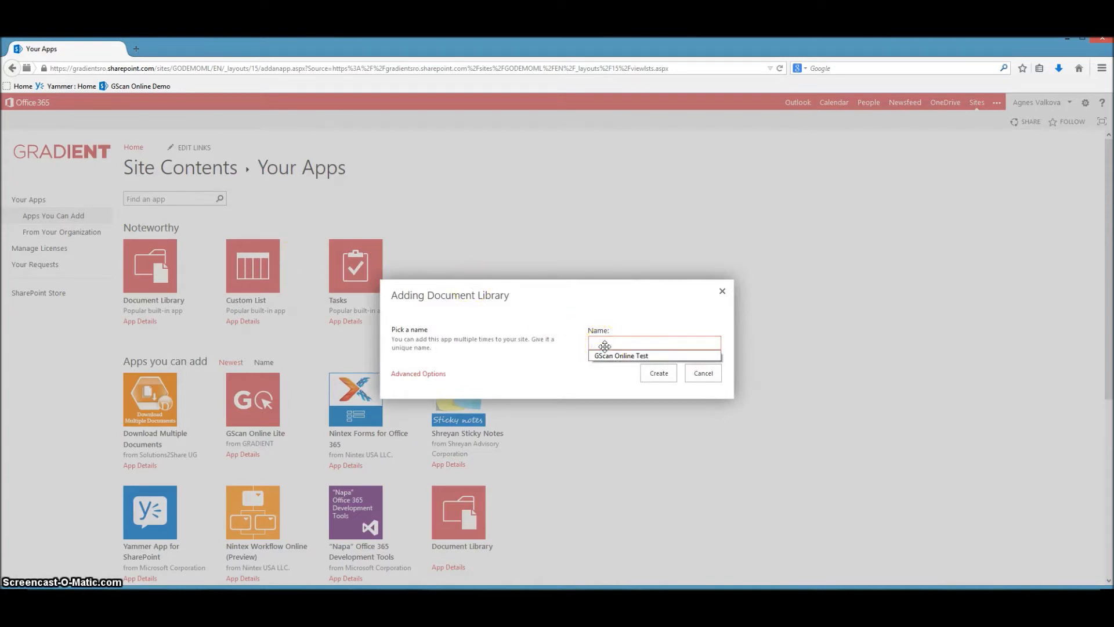
key("Down")
key("Return")
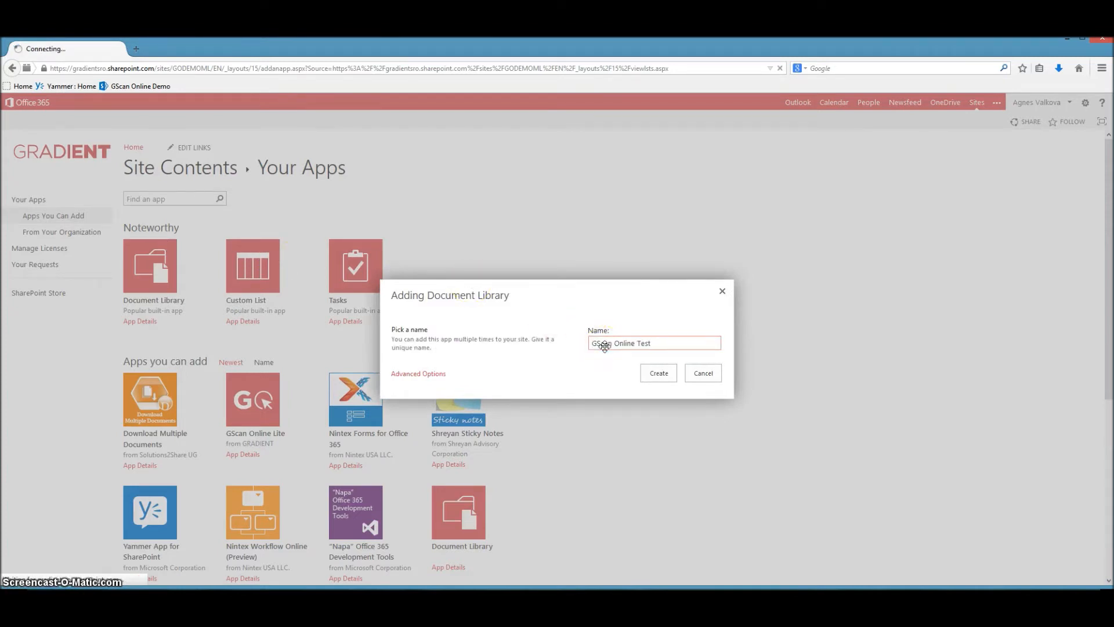
left_click(657, 372)
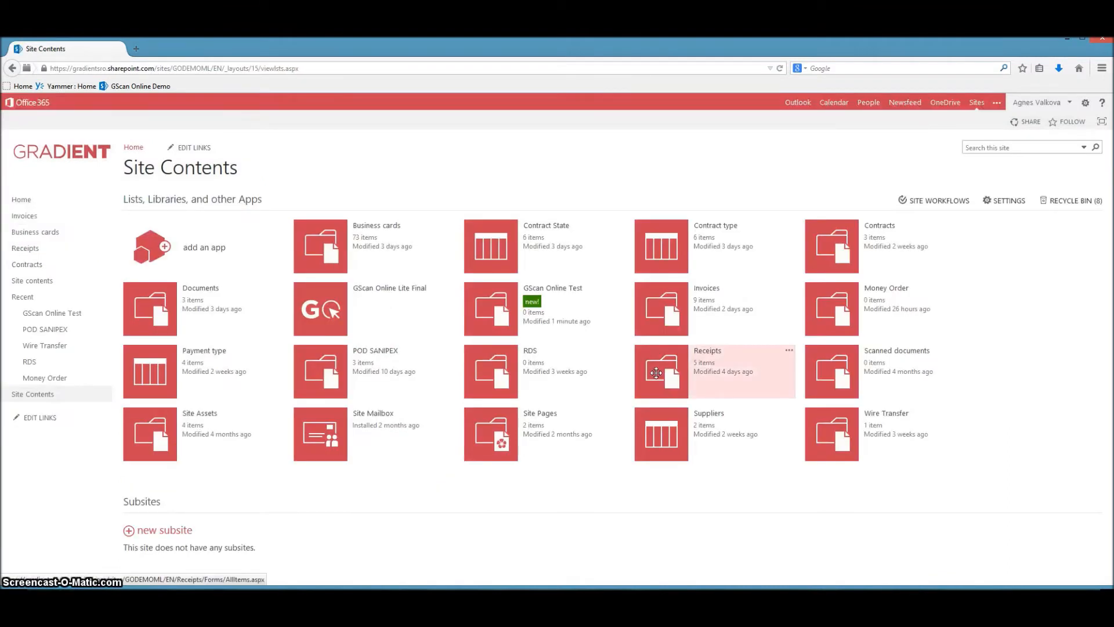
Open the GScan Online Test library's settings and create a single-line-of-text column named Invoice Number.
left_click(619, 285)
left_click(621, 260)
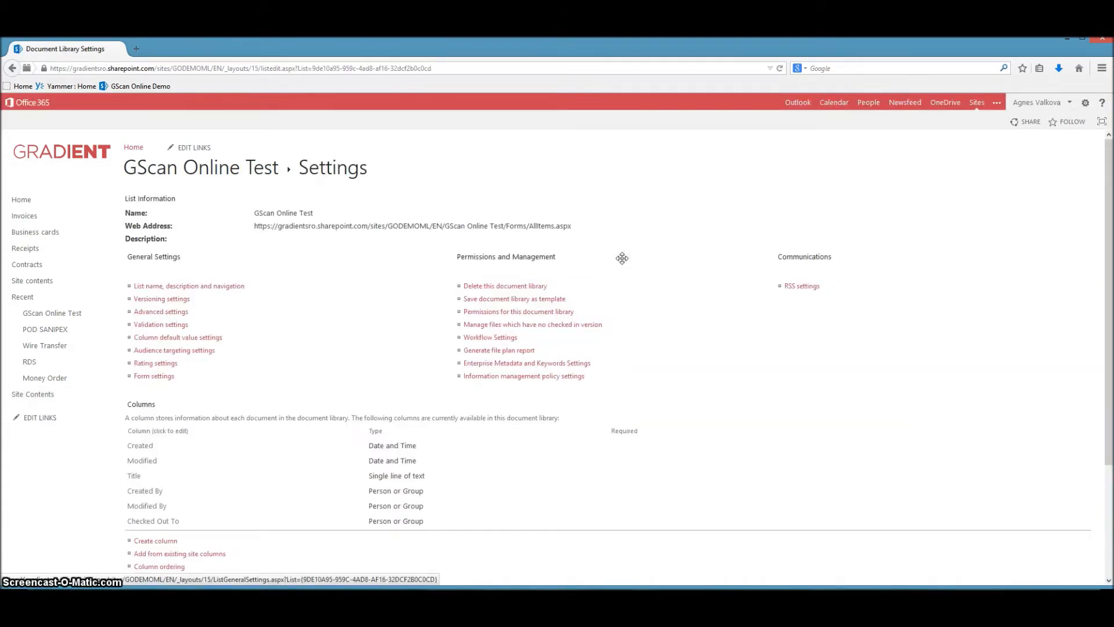
left_click(174, 539)
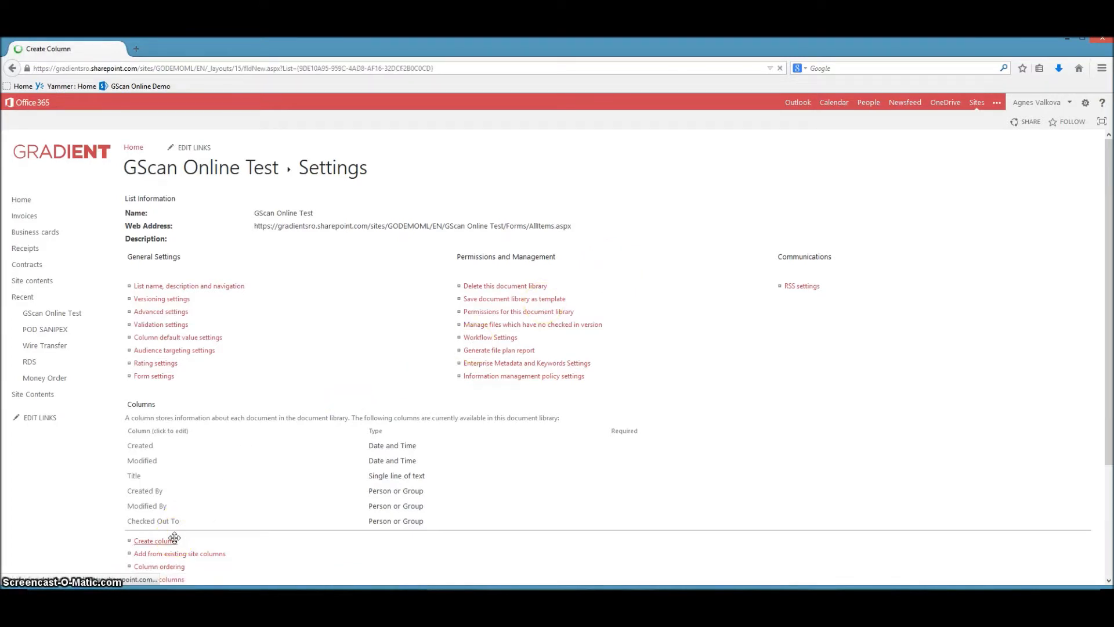
left_click(250, 213)
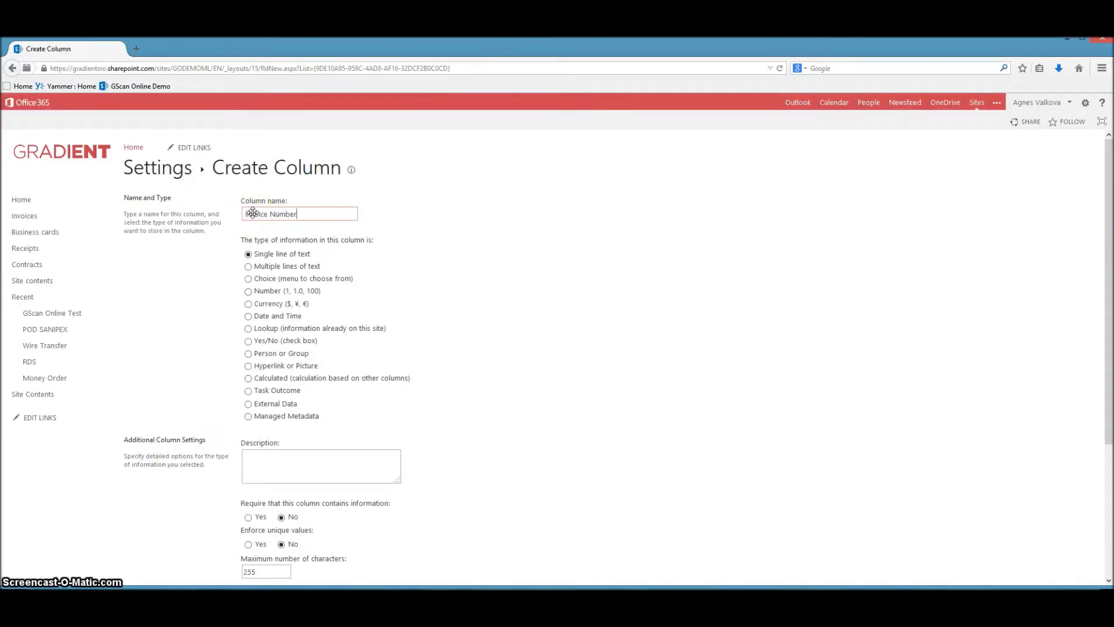
left_click(262, 254)
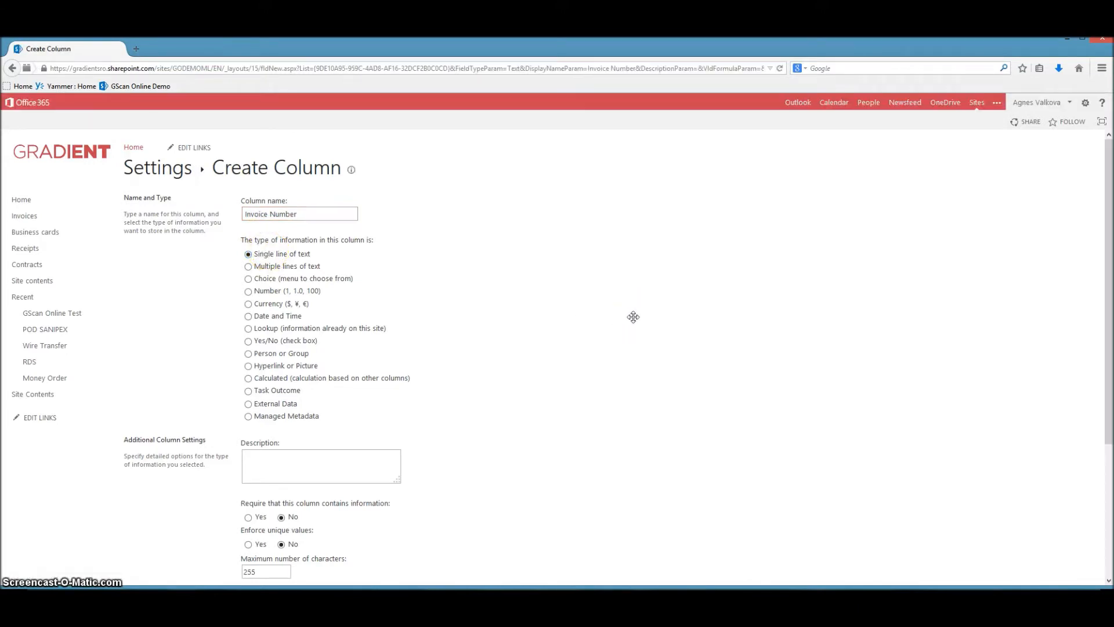
scroll(633, 316, "down", 2)
scroll(634, 317, "down", 2)
left_click(1024, 523)
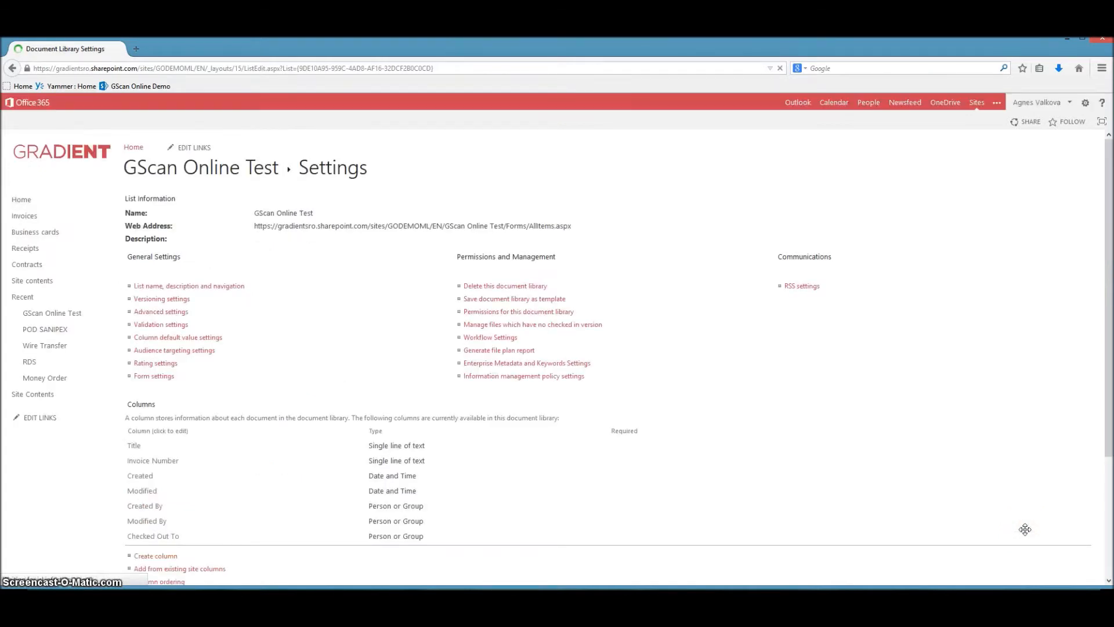
Create a Date and Time column named Invoice Date in the GScan Online Test library.
scroll(281, 433, "down", 1)
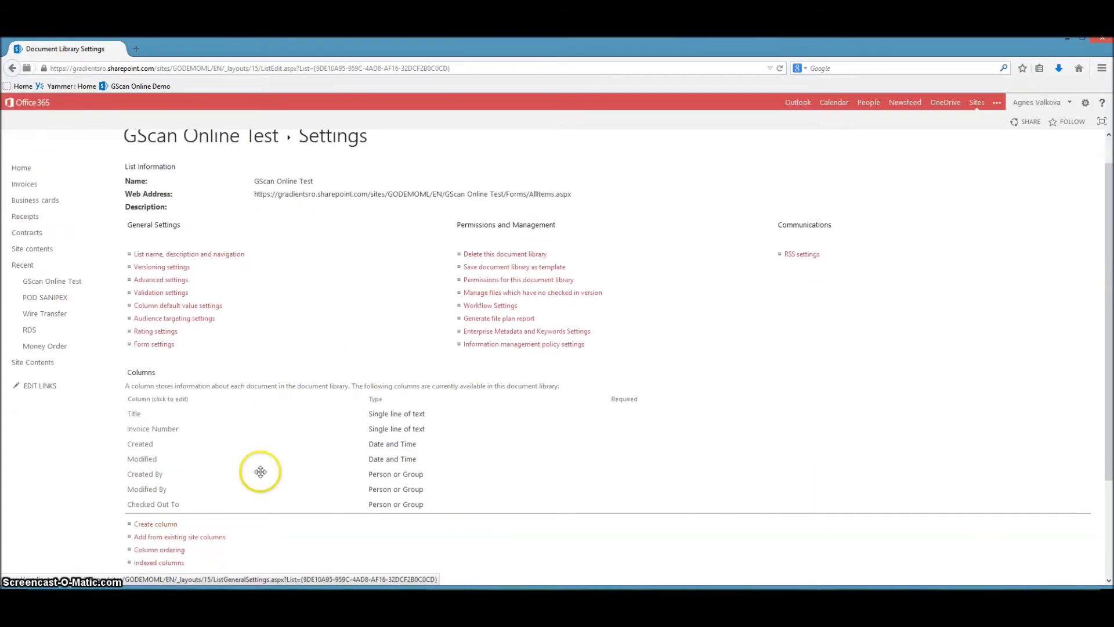
left_click(136, 521)
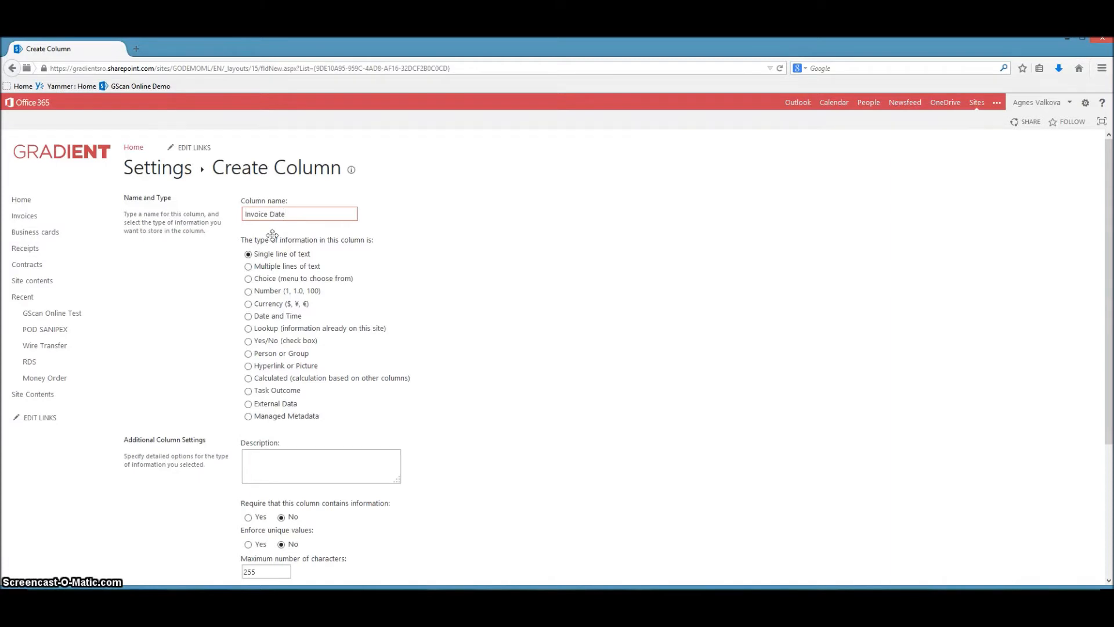
left_click(261, 317)
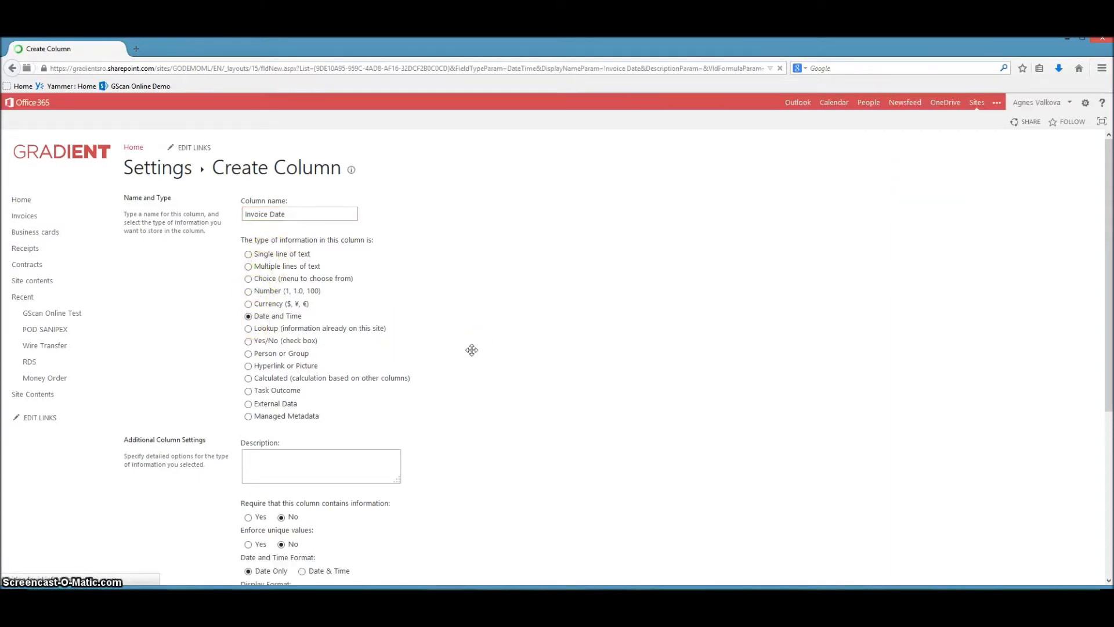
scroll(472, 350, "down", 5)
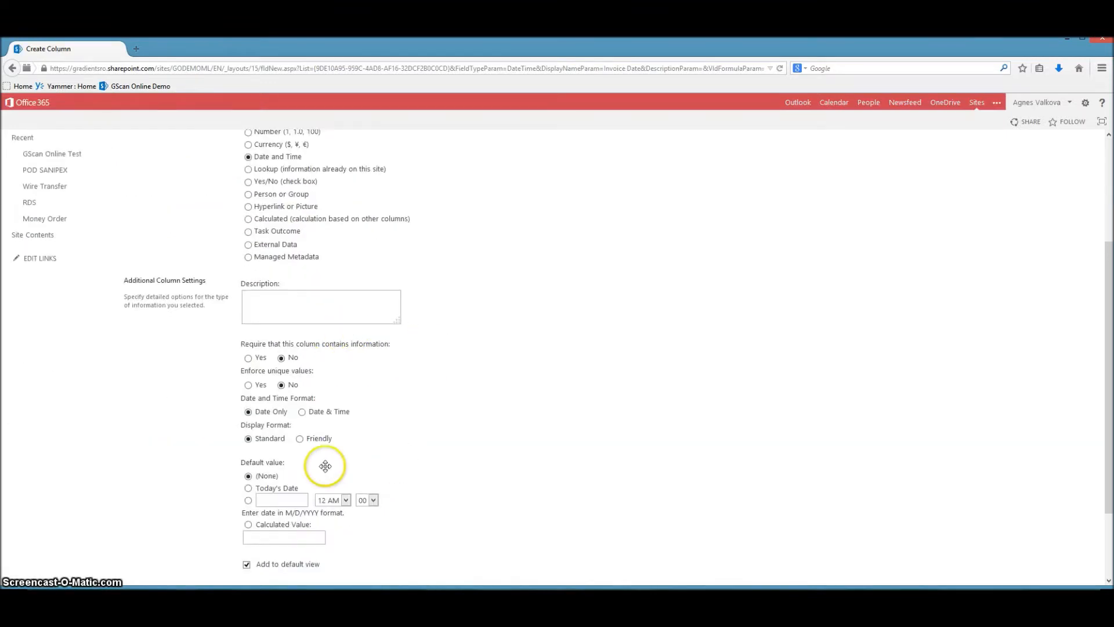
scroll(585, 455, "down", 1)
scroll(998, 560, "down", 2)
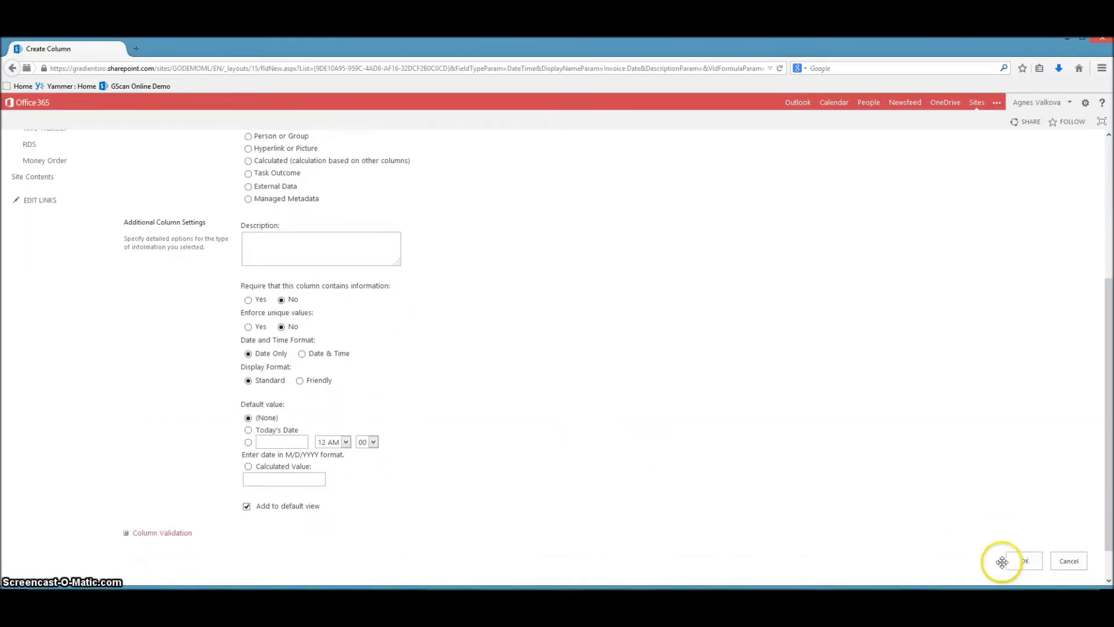
left_click(1023, 524)
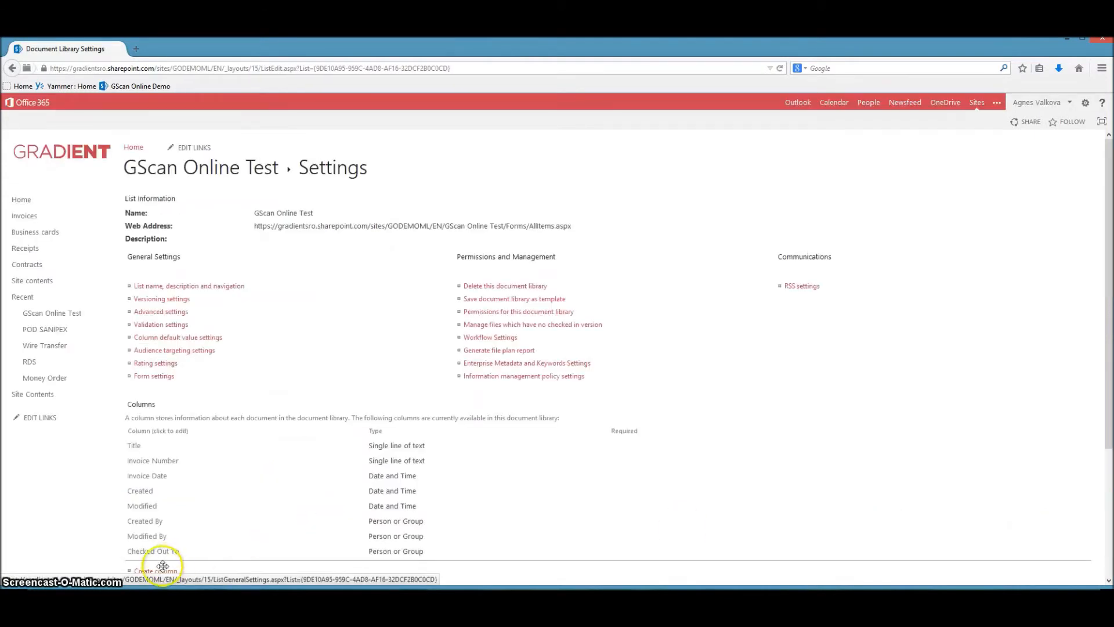
Create a Date and Time column named Due Date in the GScan Online Test library.
left_click(161, 571)
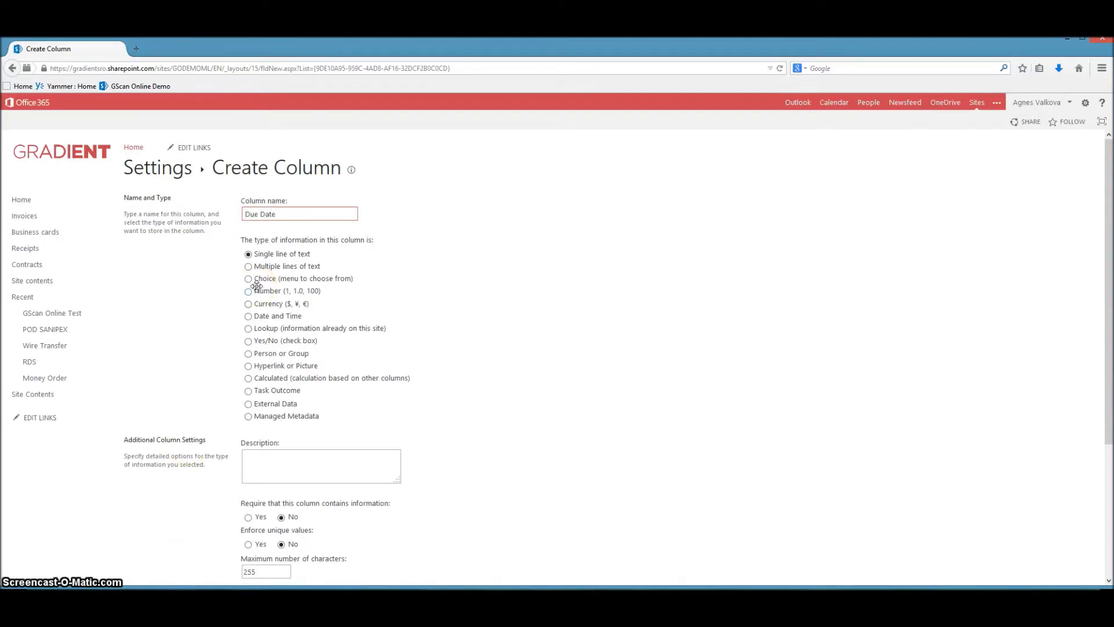
left_click(248, 316)
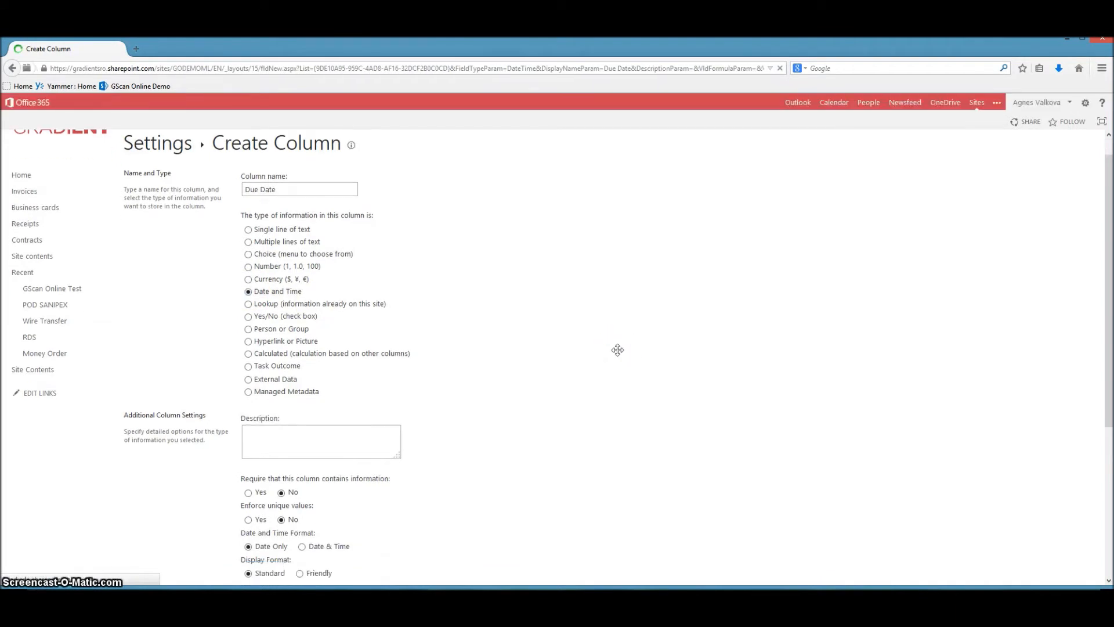
scroll(618, 350, "down", 4)
left_click(1028, 522)
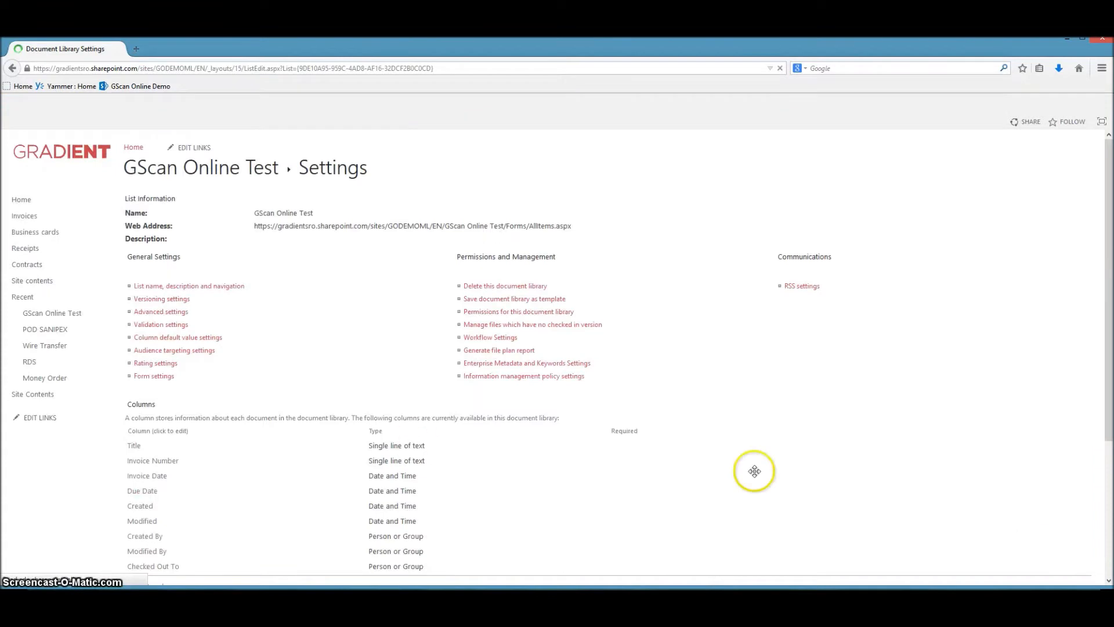
Create a Currency column named Total Amount with the $123,456.00 (United States) format in the GScan Online Test library.
scroll(258, 433, "down", 1)
scroll(258, 433, "down", 1)
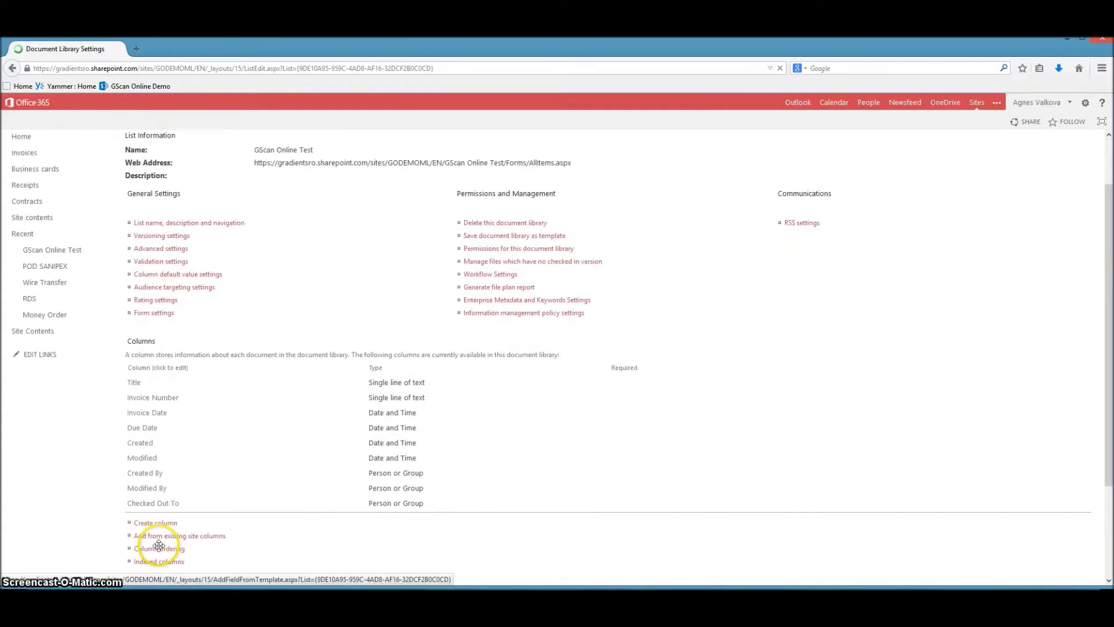
left_click(157, 522)
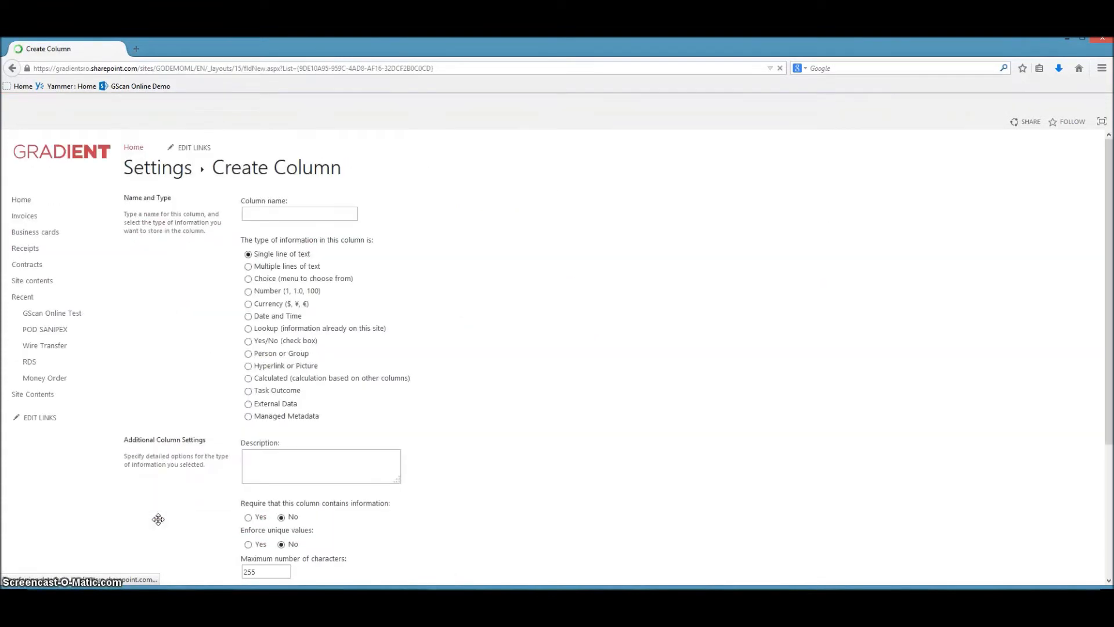
type("tal Amount")
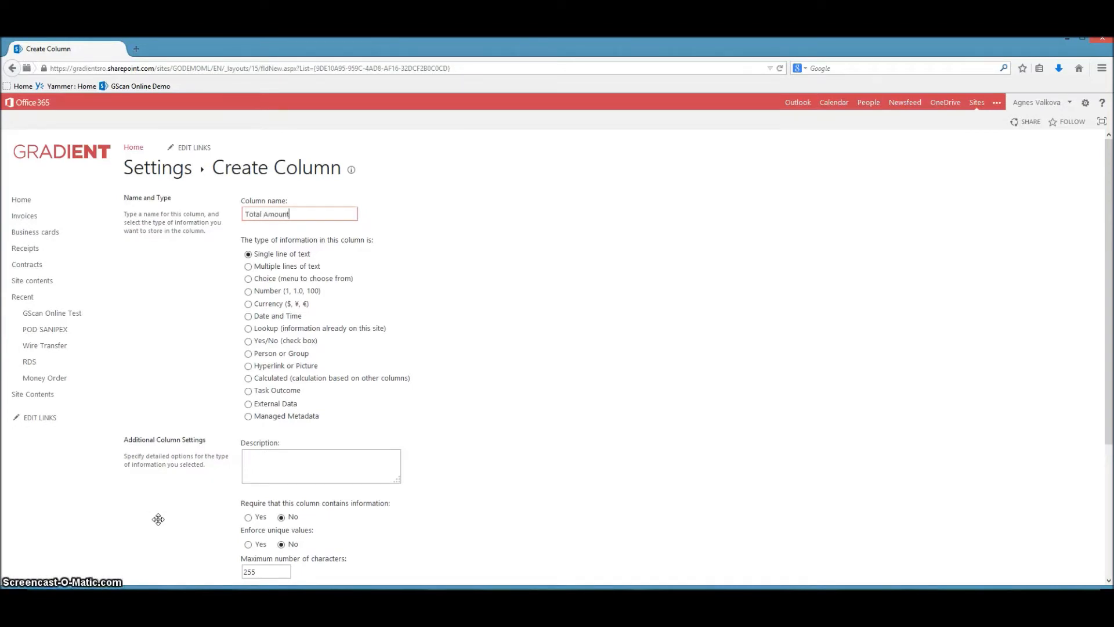
left_click(247, 302)
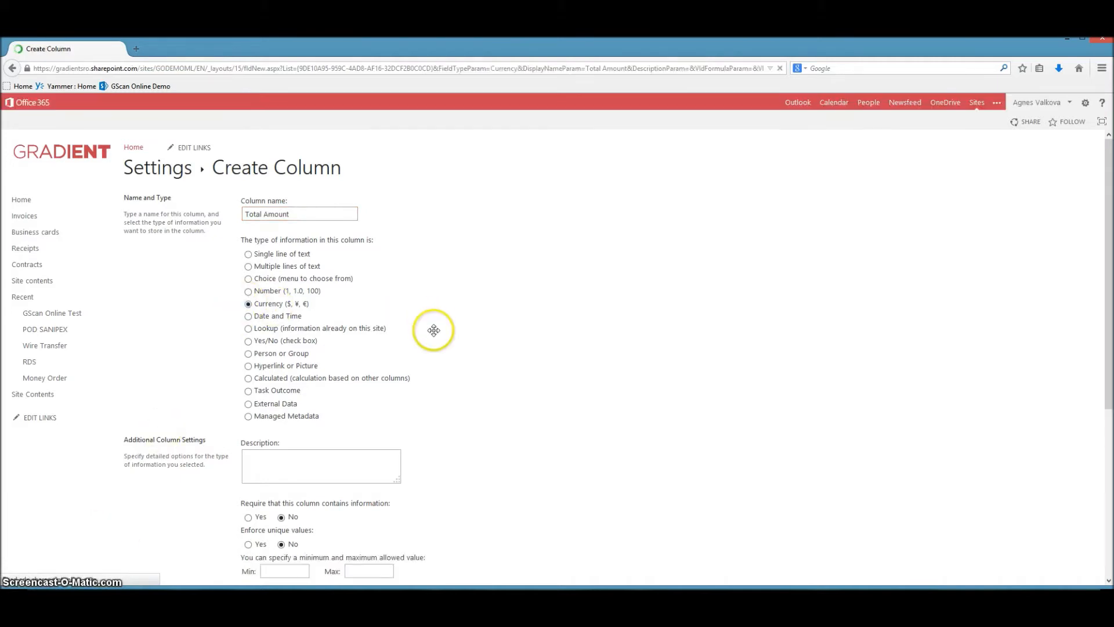
scroll(456, 386, "down", 3)
left_click(378, 511)
left_click(377, 509)
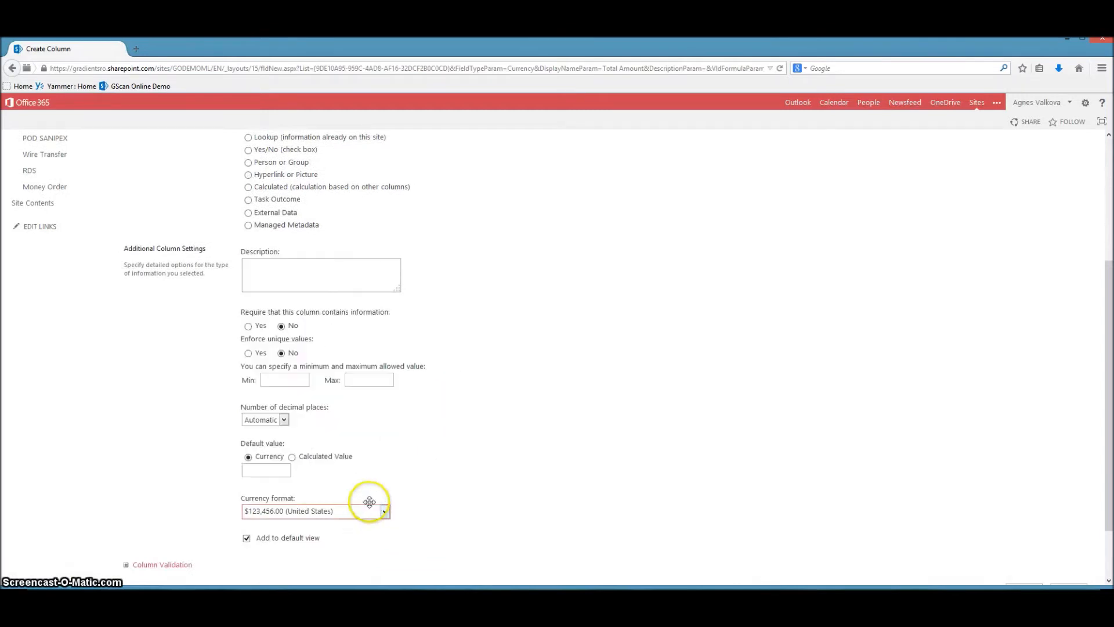
scroll(567, 526, "down", 1)
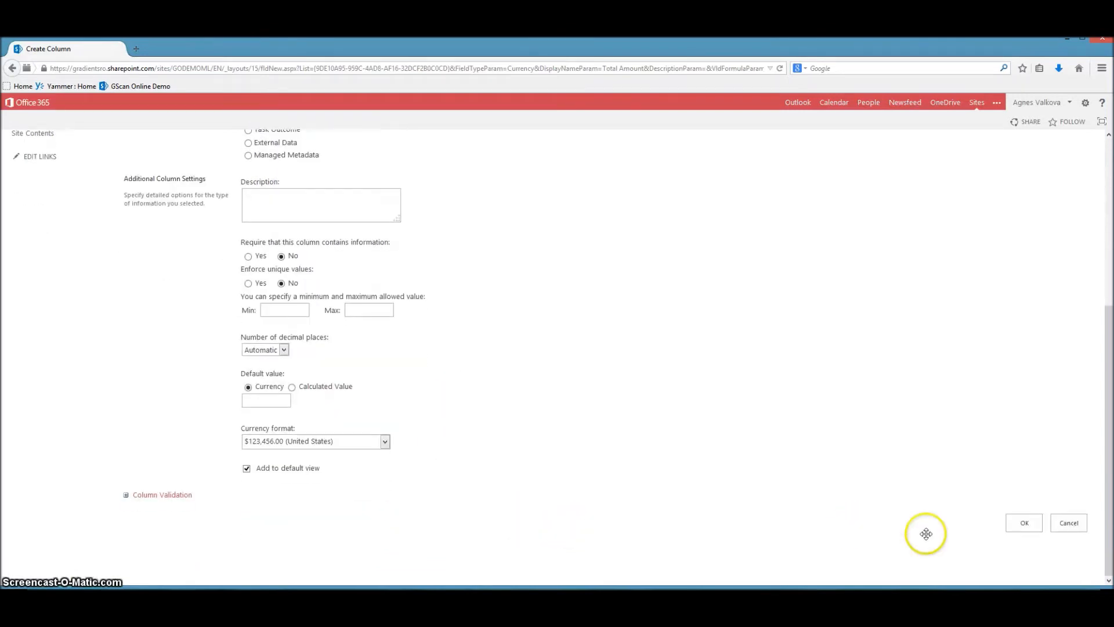
left_click(1022, 525)
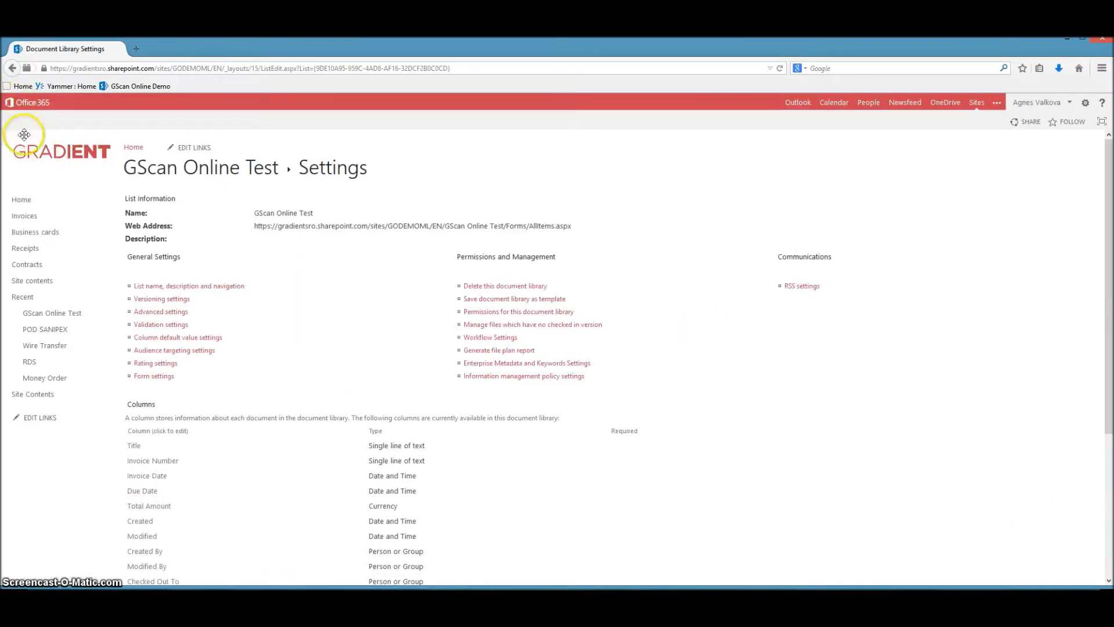
Open the GScan Online Lite Final app from the site contents and enable scanning for the GScan Online Test library.
left_click(33, 394)
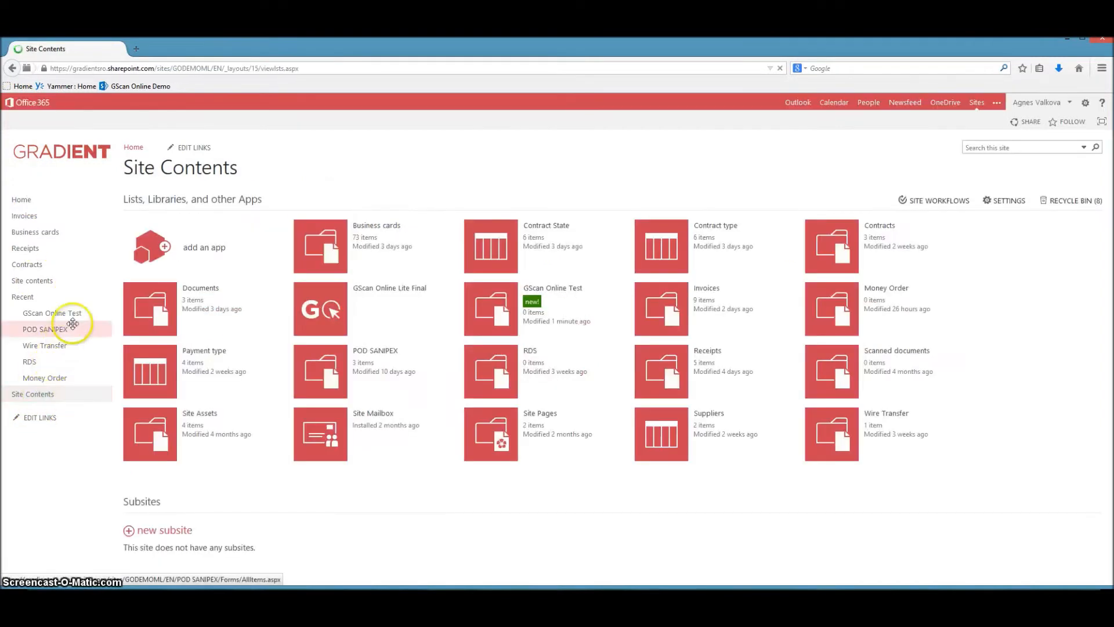
left_click(450, 285)
left_click(459, 260)
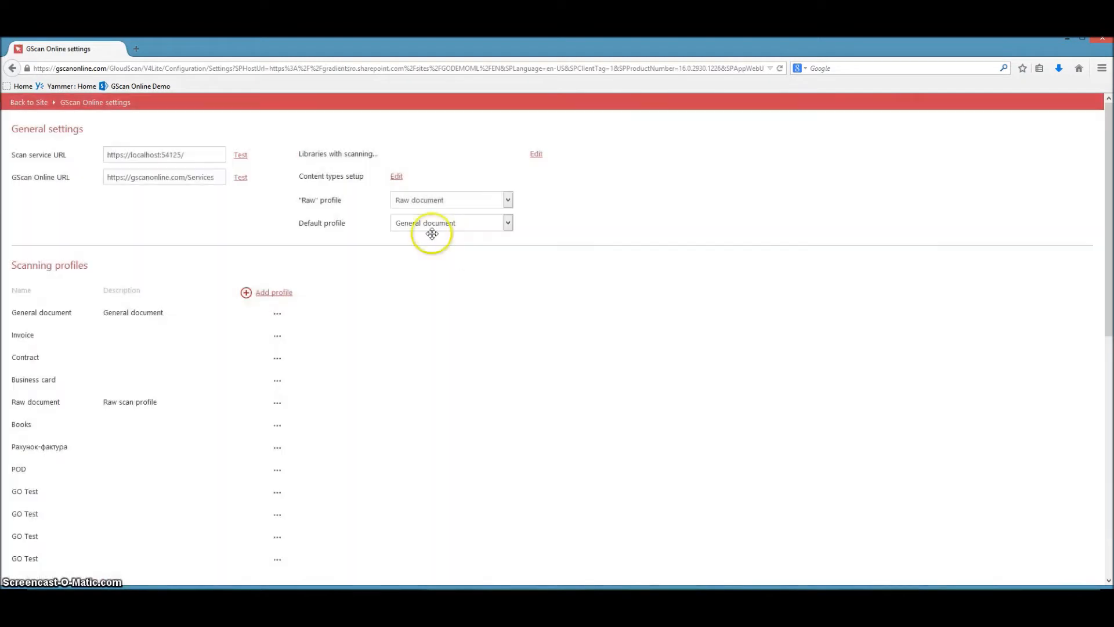
left_click_drag(294, 150, 375, 151)
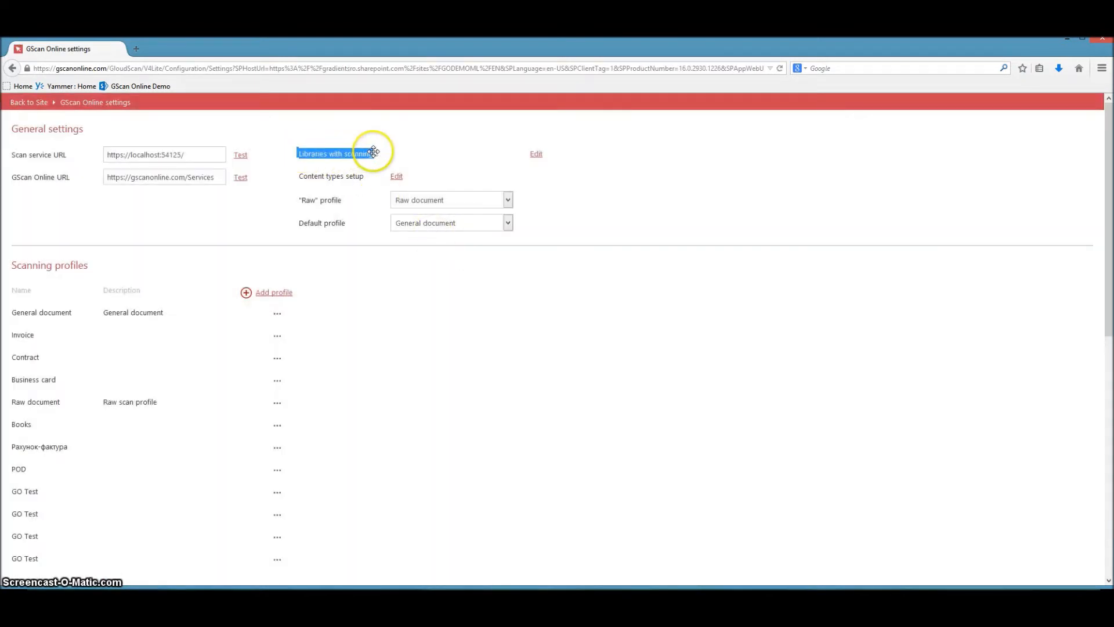
left_click(537, 154)
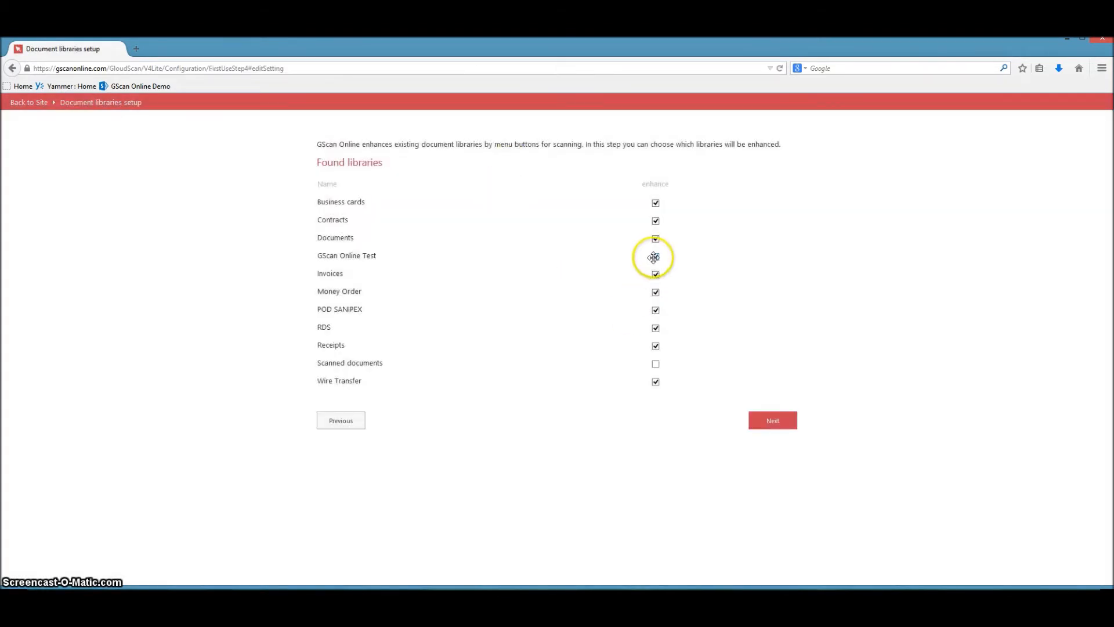
left_click(767, 420)
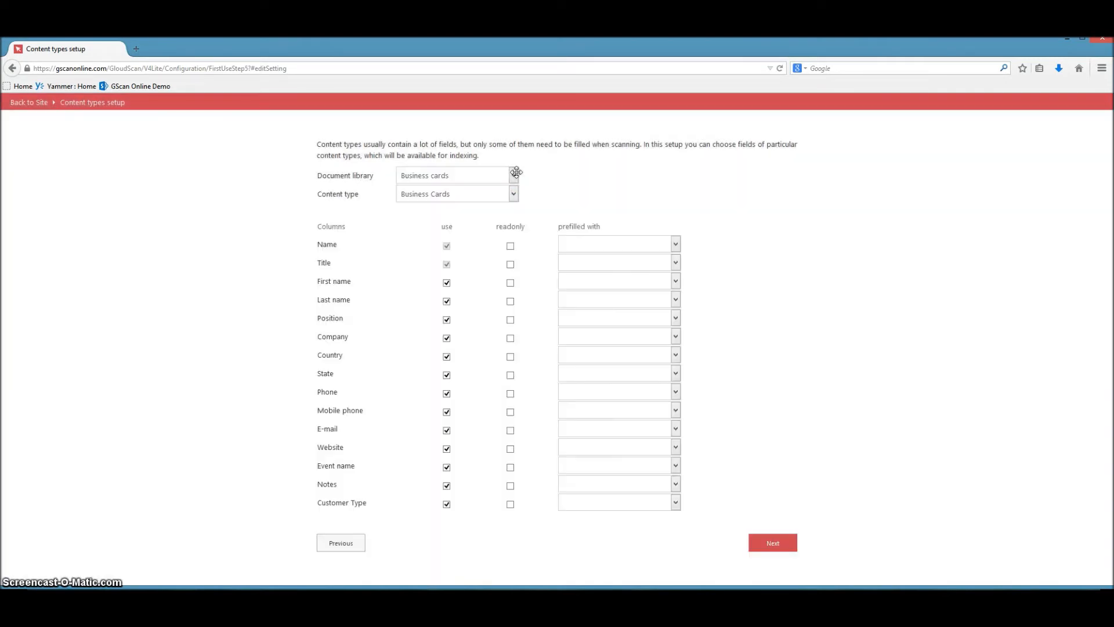
For the GScan Online Test library's Document content type, enable the Invoice Number, Invoice Date, Due Date and Total Amount columns for scanning.
left_click(516, 172)
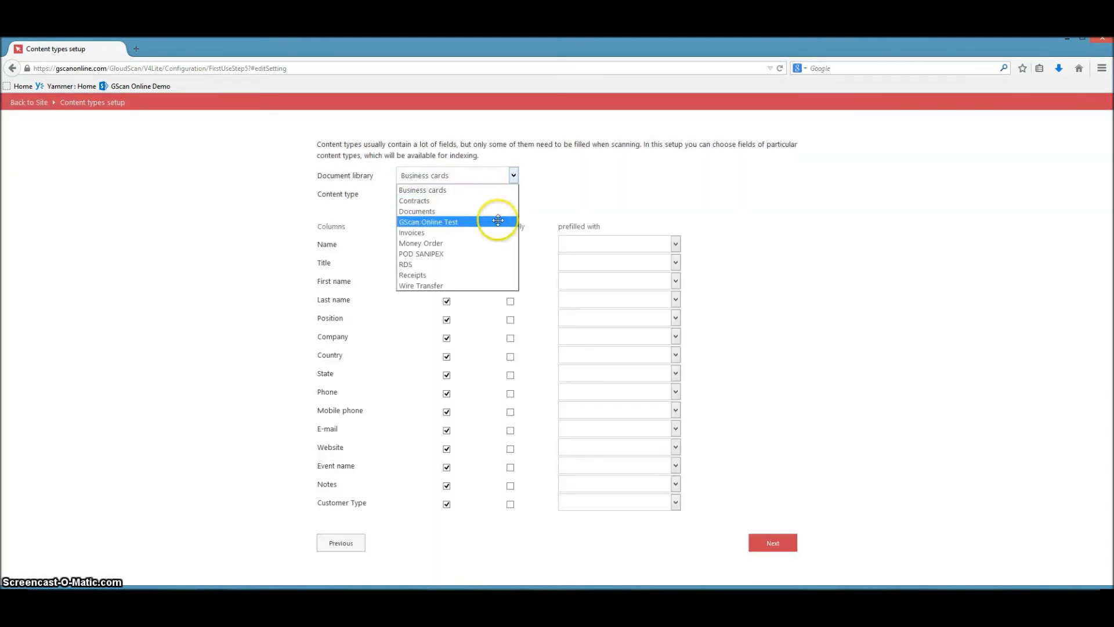
left_click(497, 219)
left_click(450, 283)
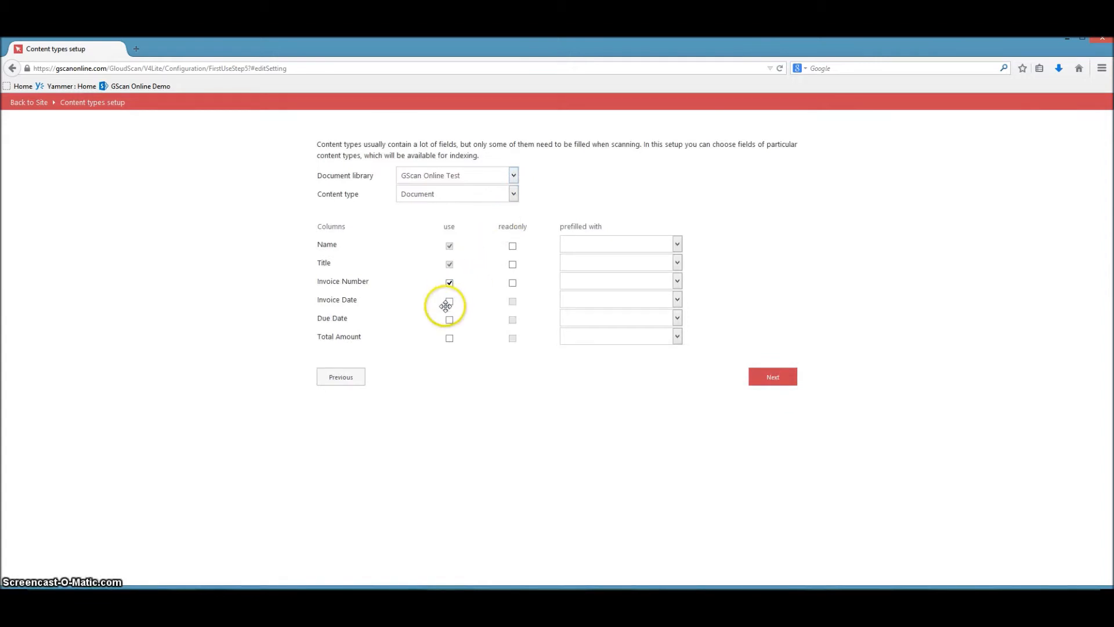
left_click(449, 301)
left_click(450, 319)
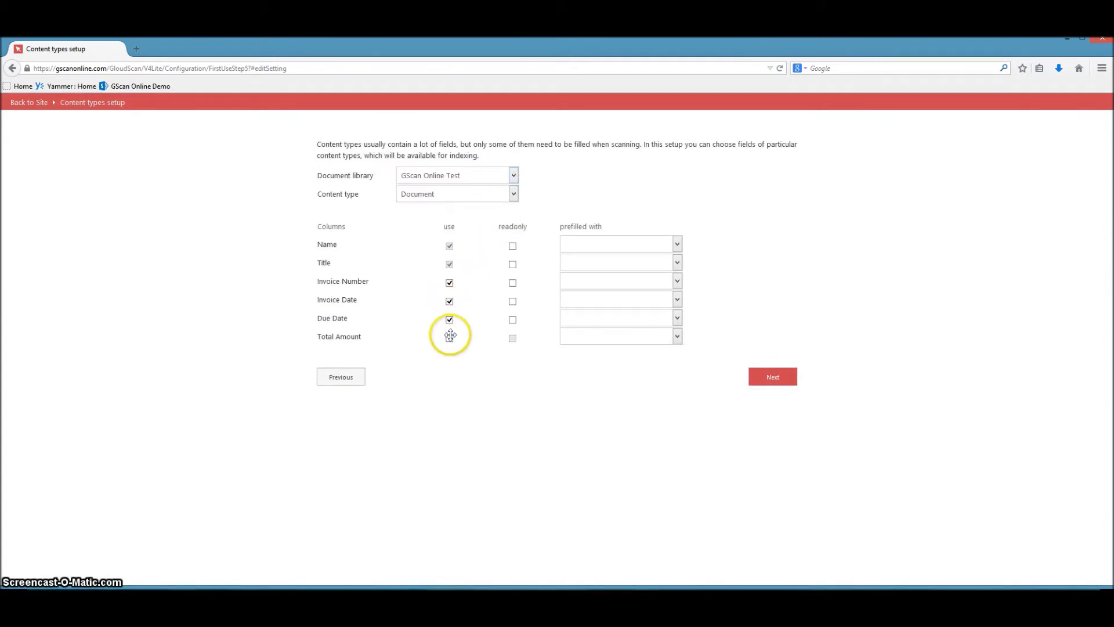
left_click(450, 336)
left_click(759, 376)
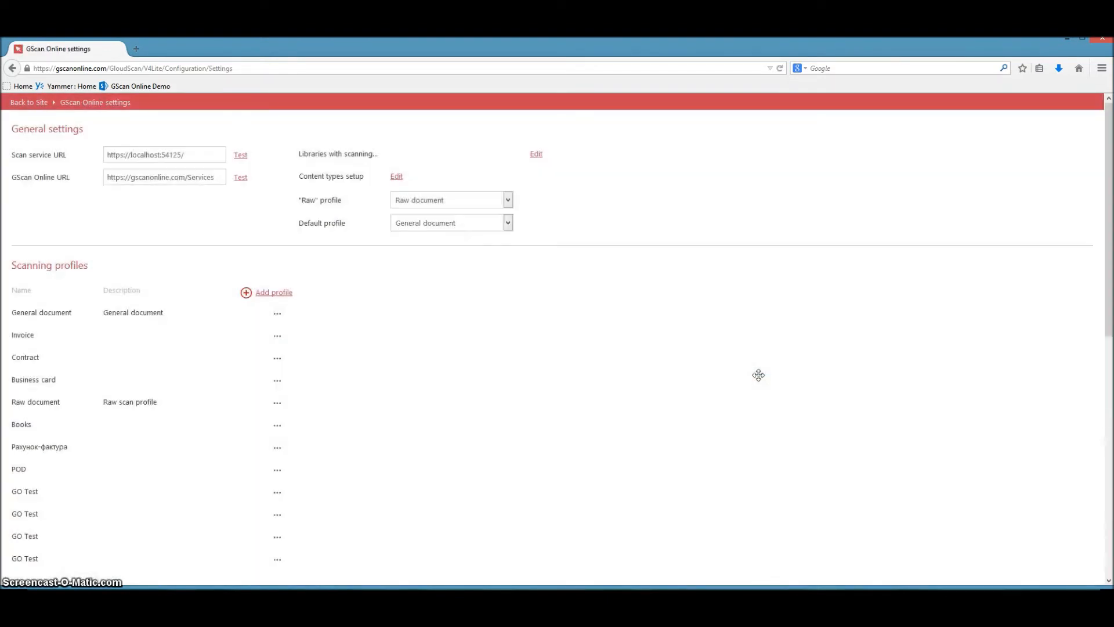
Add a scanning profile named GO Test with File as the image source and GScan Online Test as the default document library.
left_click(275, 291)
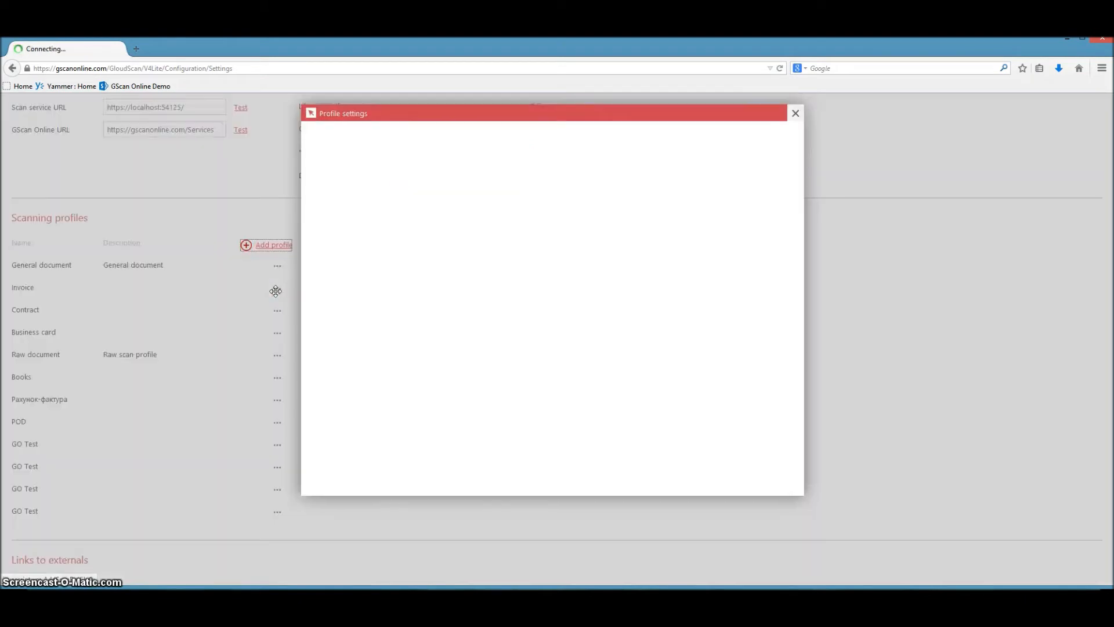
left_click(506, 165)
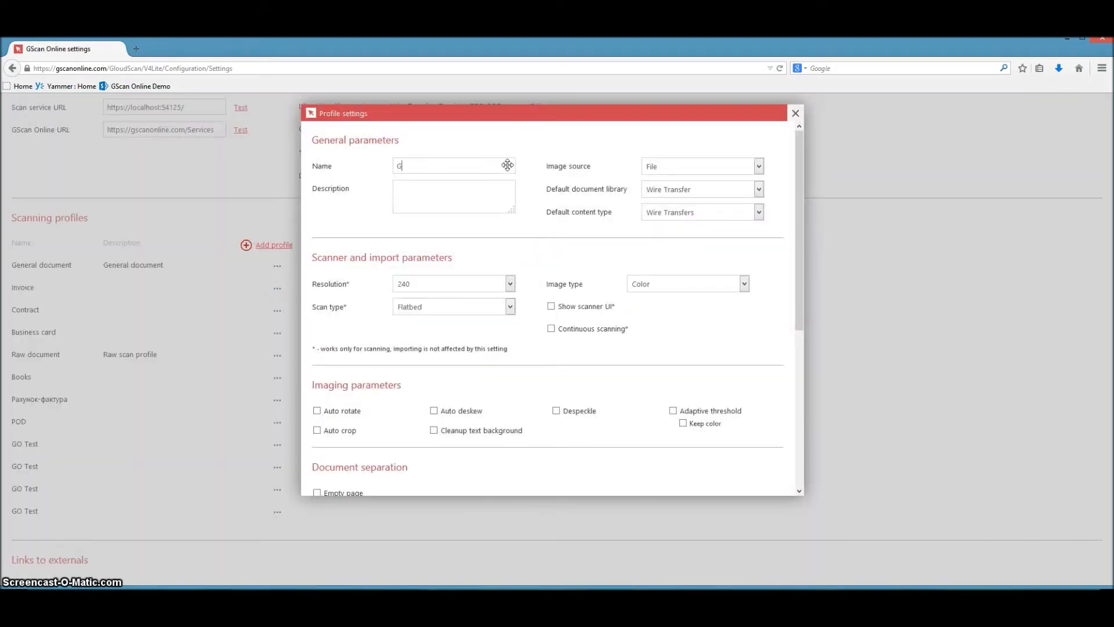
left_click(682, 166)
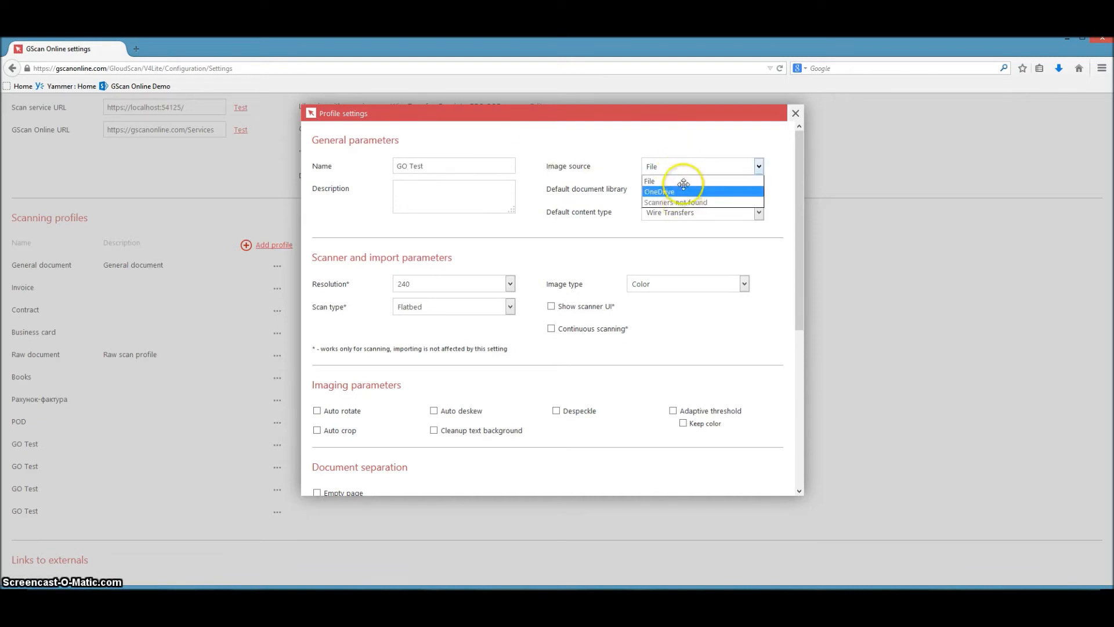
left_click(685, 180)
left_click(689, 188)
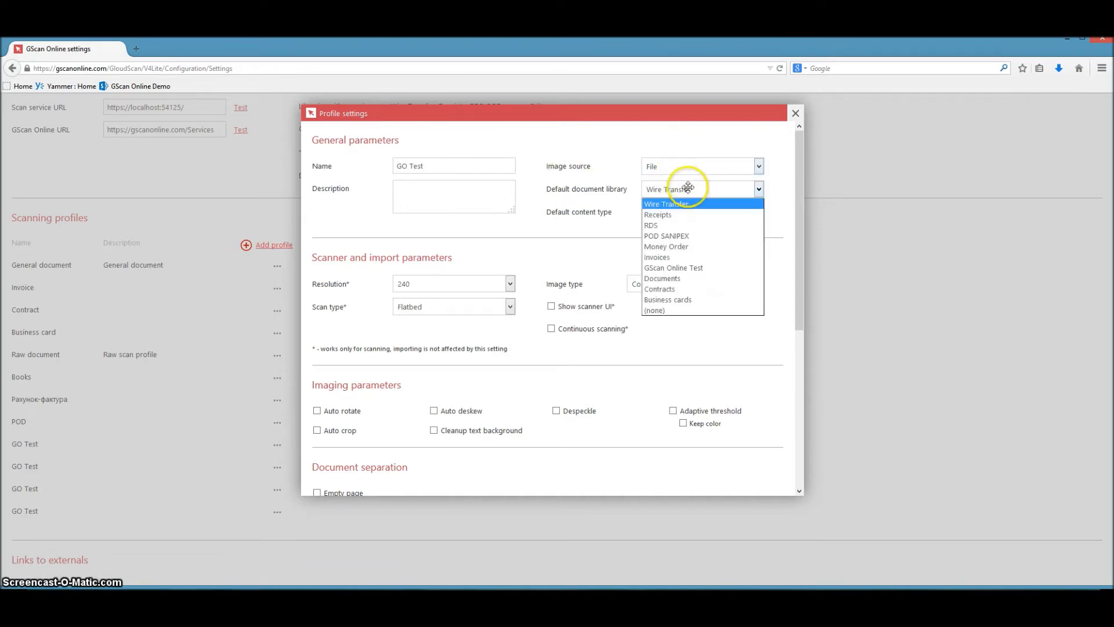
left_click(688, 267)
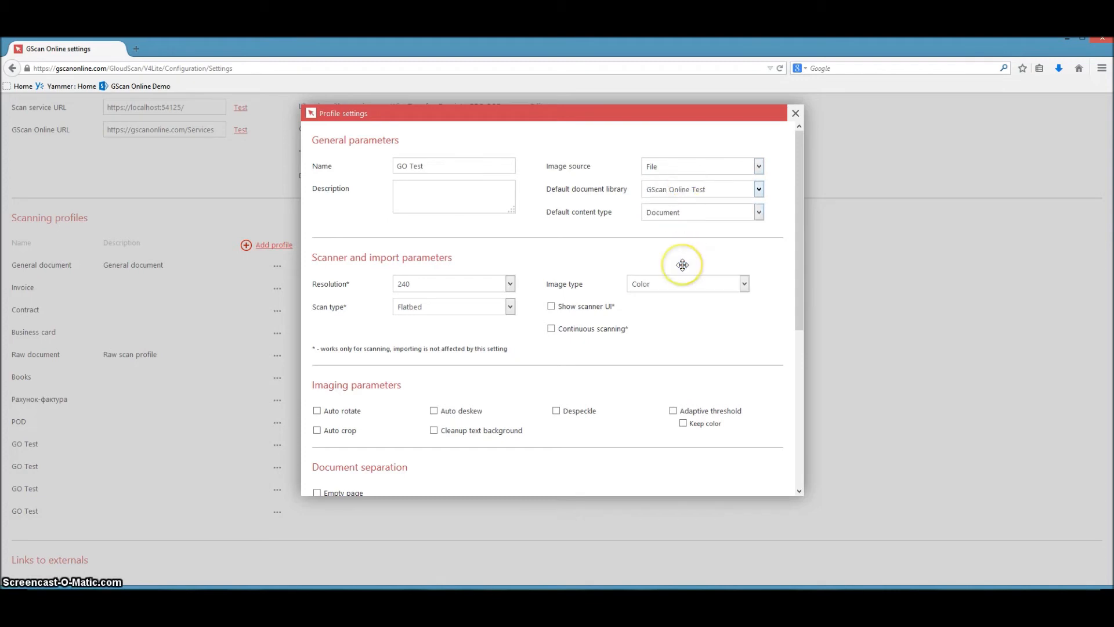
Set the GO Test profile's resolution to 300 and scan type to Duplex, keeping the image type as Color.
left_click(507, 283)
left_click(489, 331)
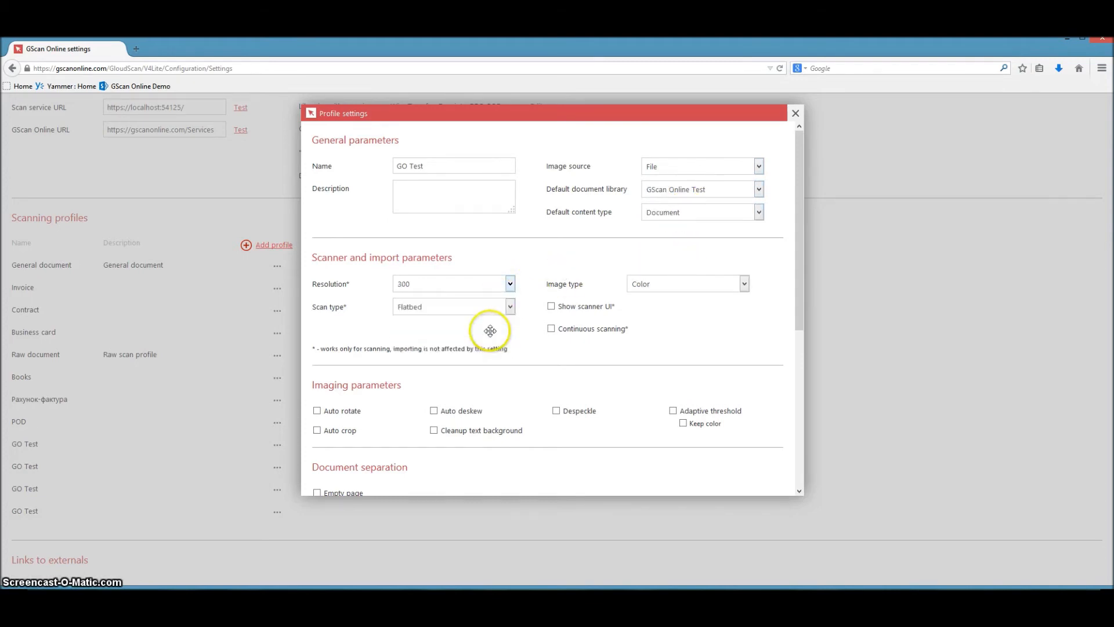
left_click(495, 307)
left_click(493, 340)
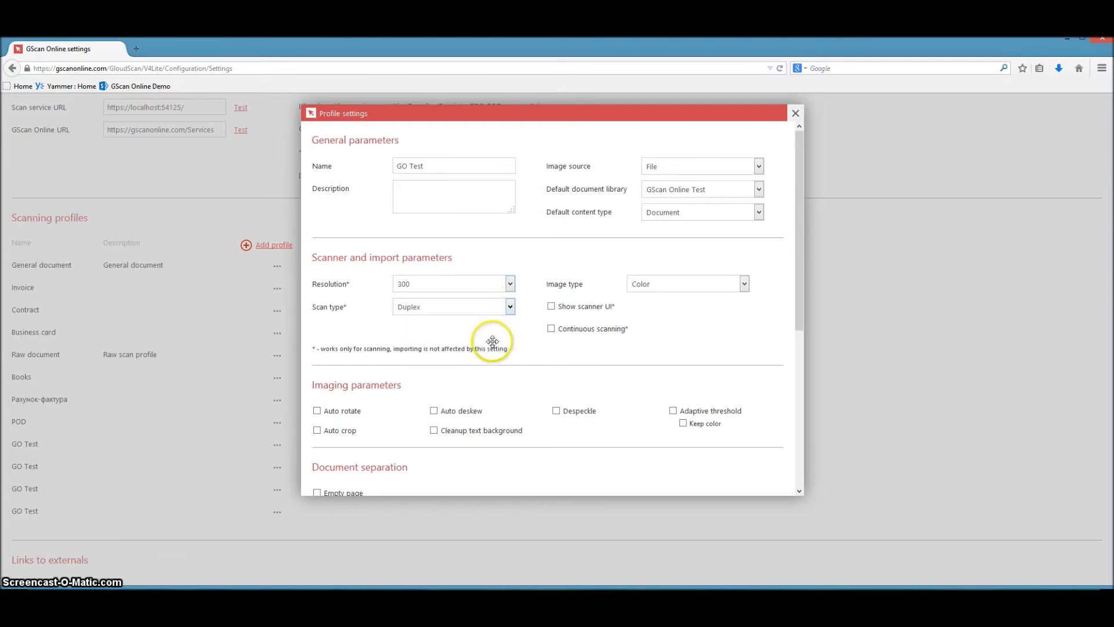
left_click(644, 284)
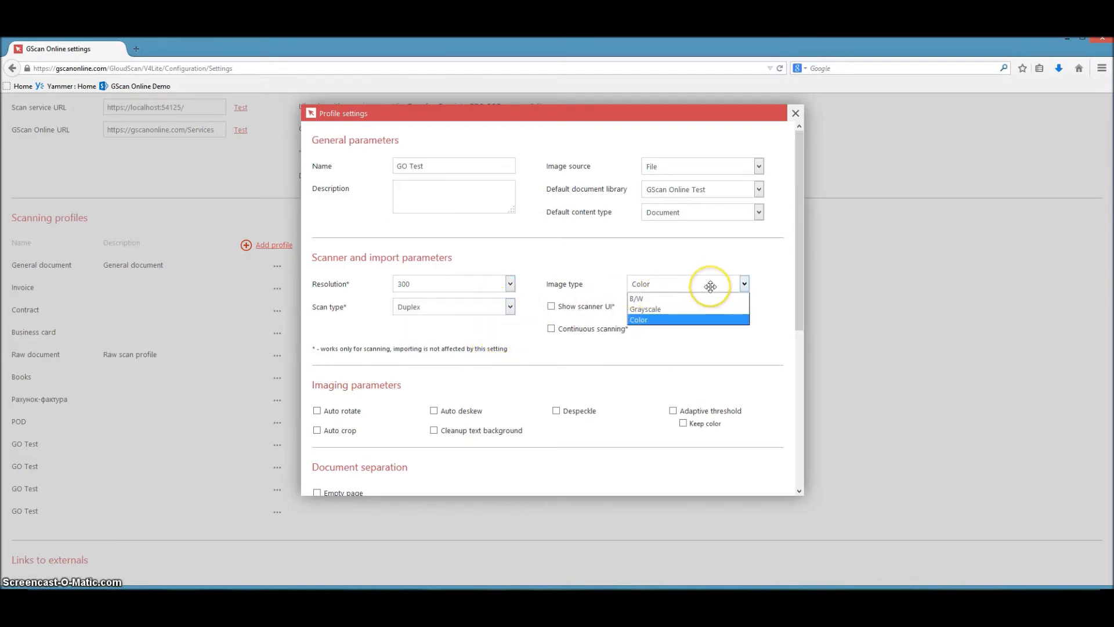
left_click(676, 284)
Enable Auto rotate, Auto crop, Auto deskew, Cleanup text background and Adaptive threshold in the profile's imaging parameters.
scroll(695, 323, "down", 5)
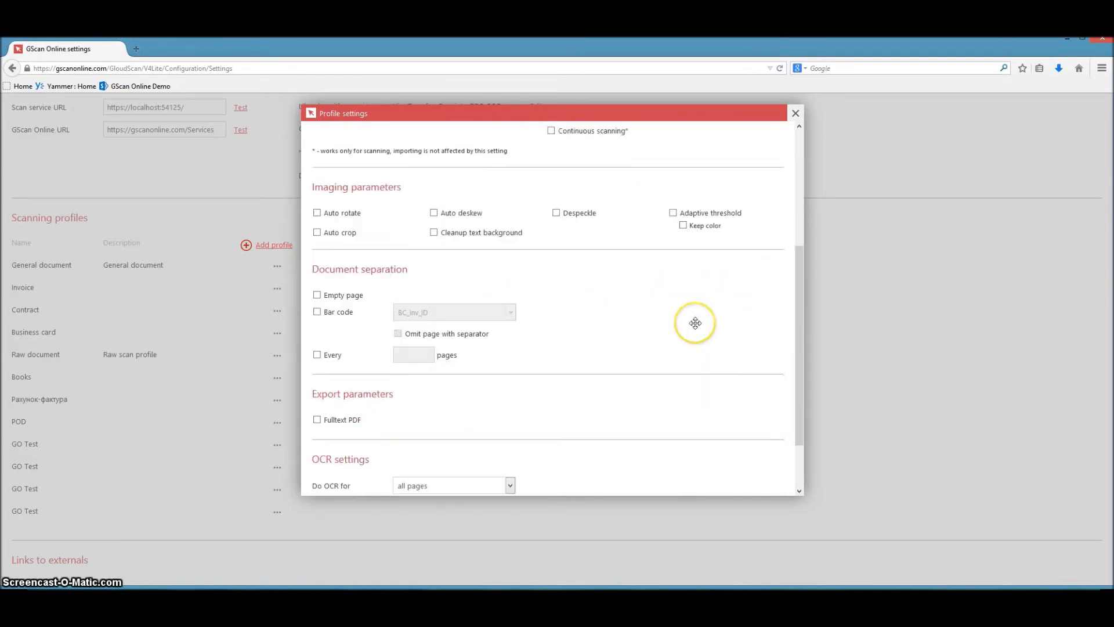
left_click(316, 156)
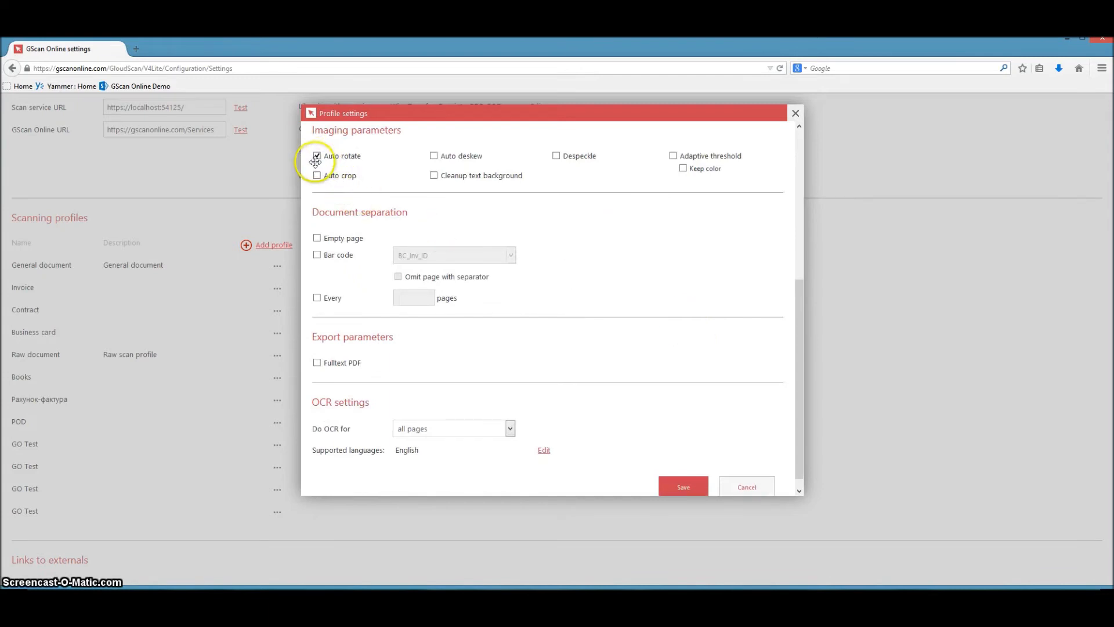
left_click(317, 174)
left_click(433, 156)
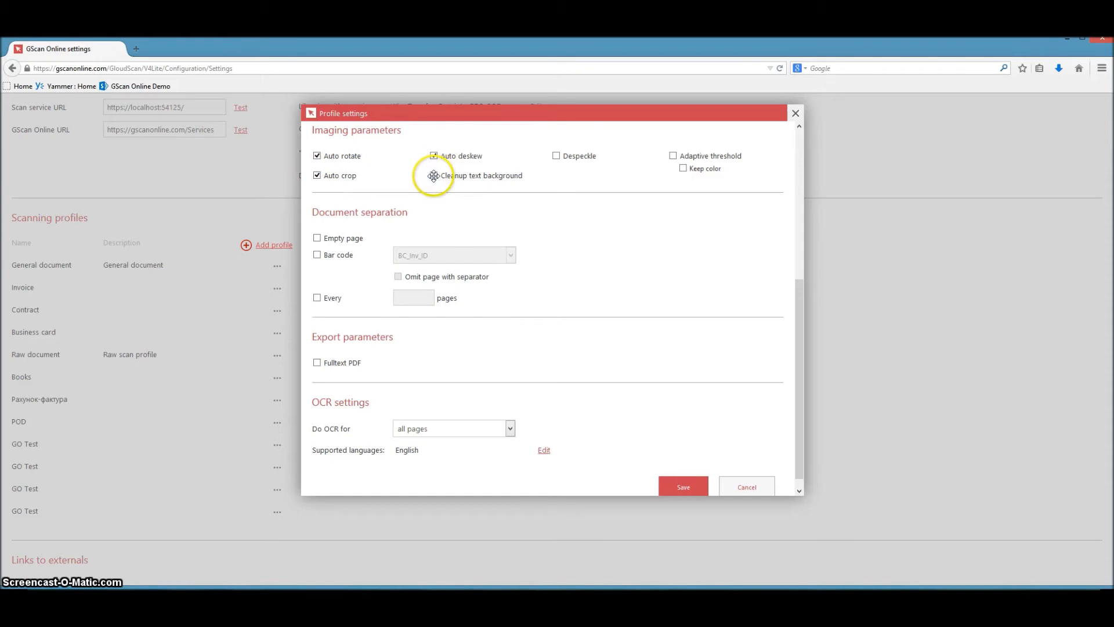
left_click(434, 175)
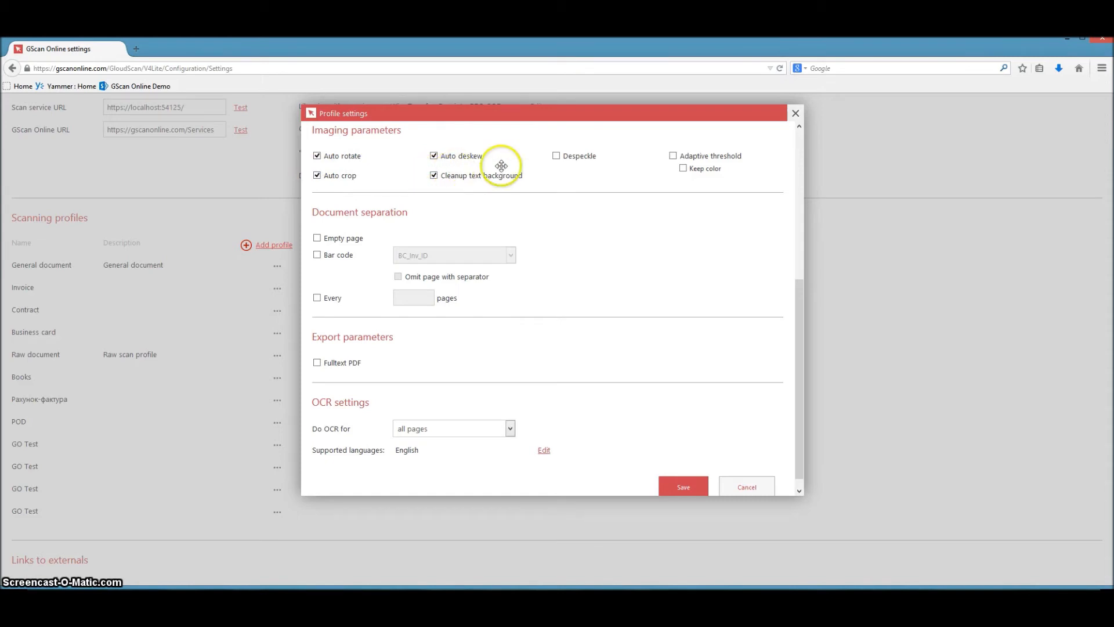
left_click(673, 155)
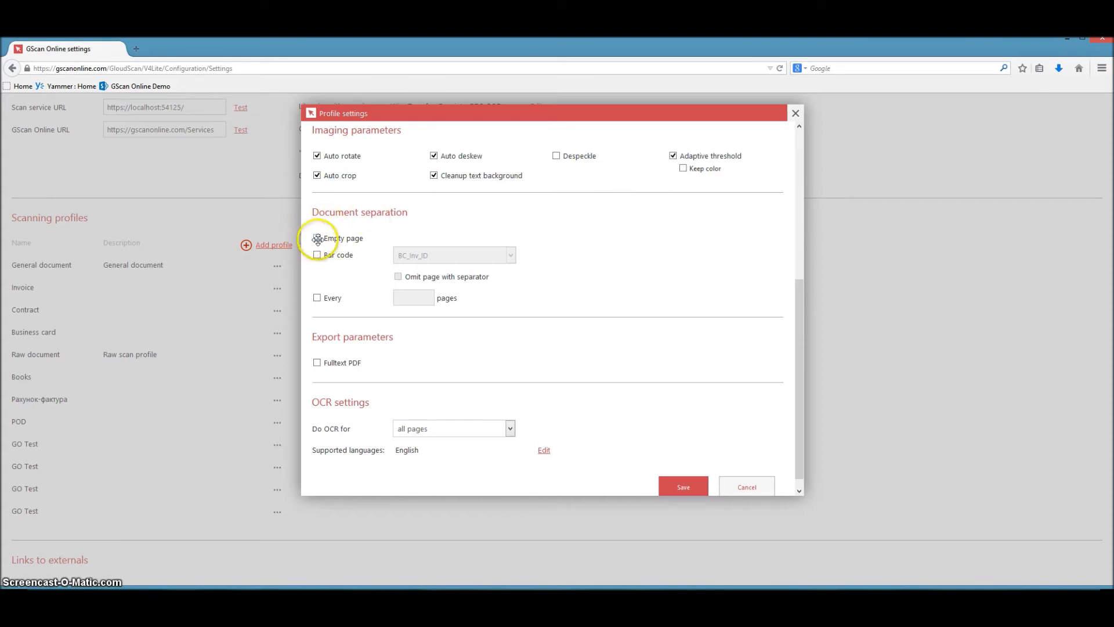
Enable Fulltext PDF export for the profile and keep English as the supported OCR language.
scroll(506, 296, "down", 1)
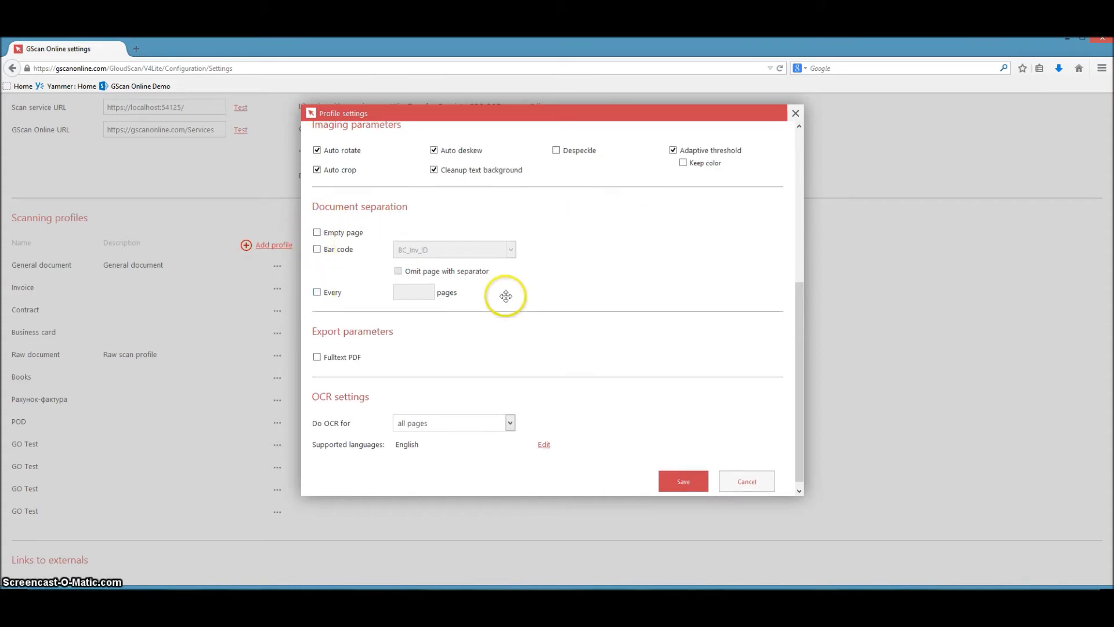
left_click(317, 349)
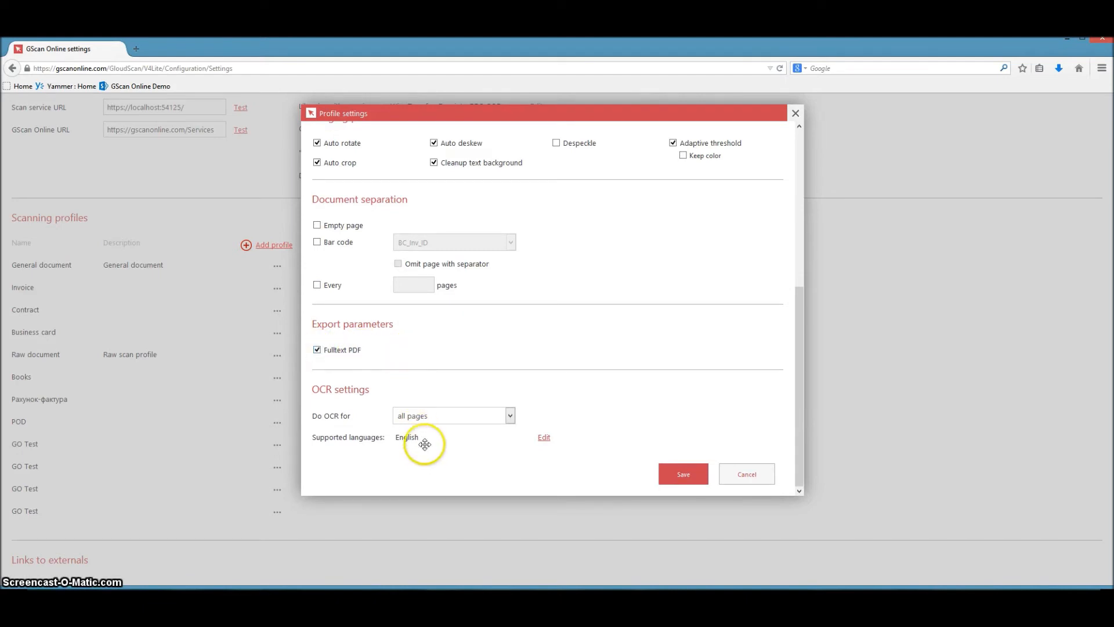
left_click_drag(463, 438, 378, 438)
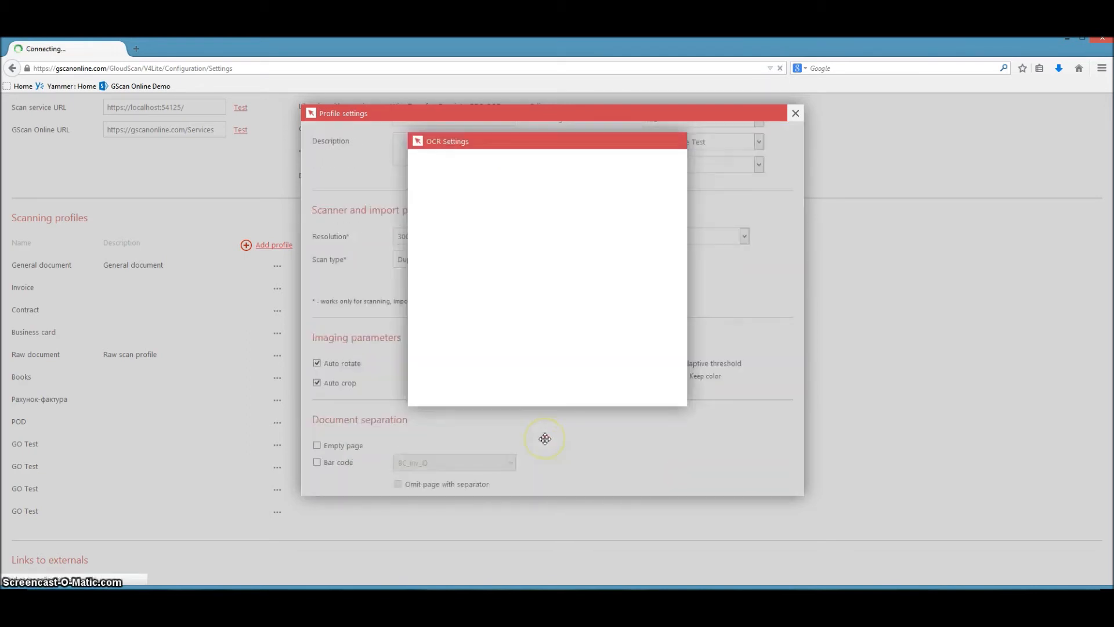
scroll(504, 241, "down", 6)
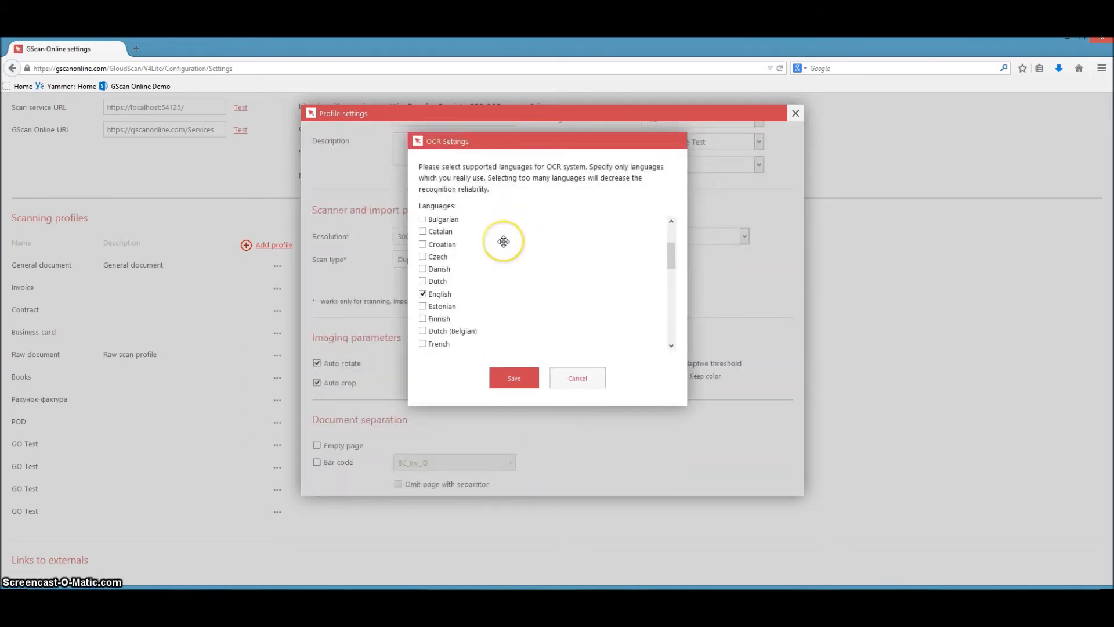
scroll(503, 292, "up", 5)
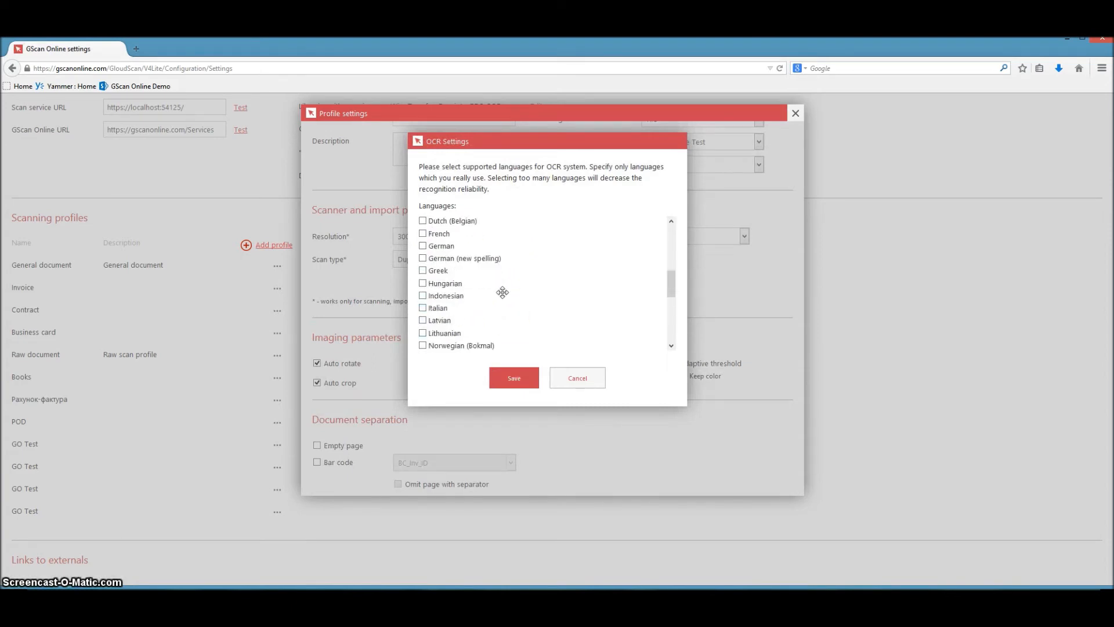
left_click(514, 378)
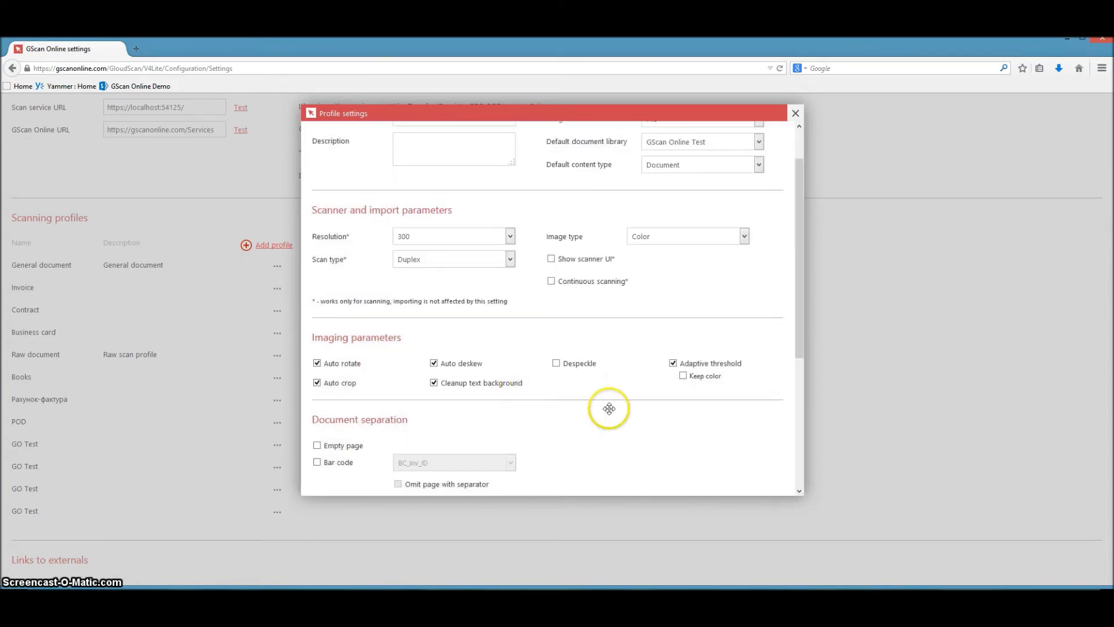
Save the GO Test profile and the overall GScan Online settings.
scroll(662, 415, "down", 4)
left_click(698, 475)
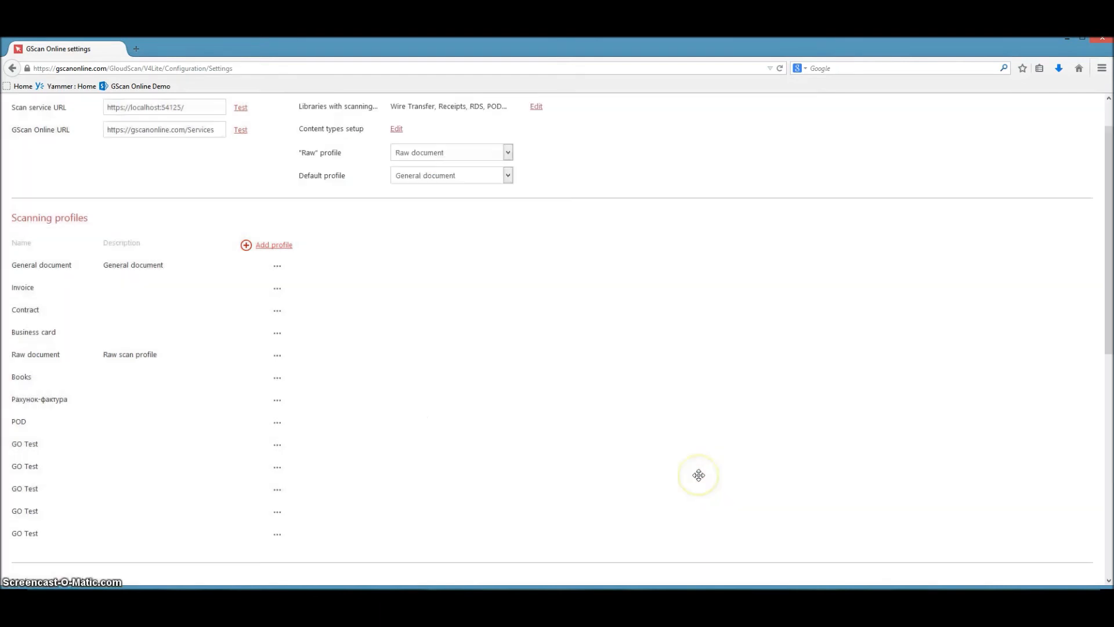
scroll(313, 378, "down", 10)
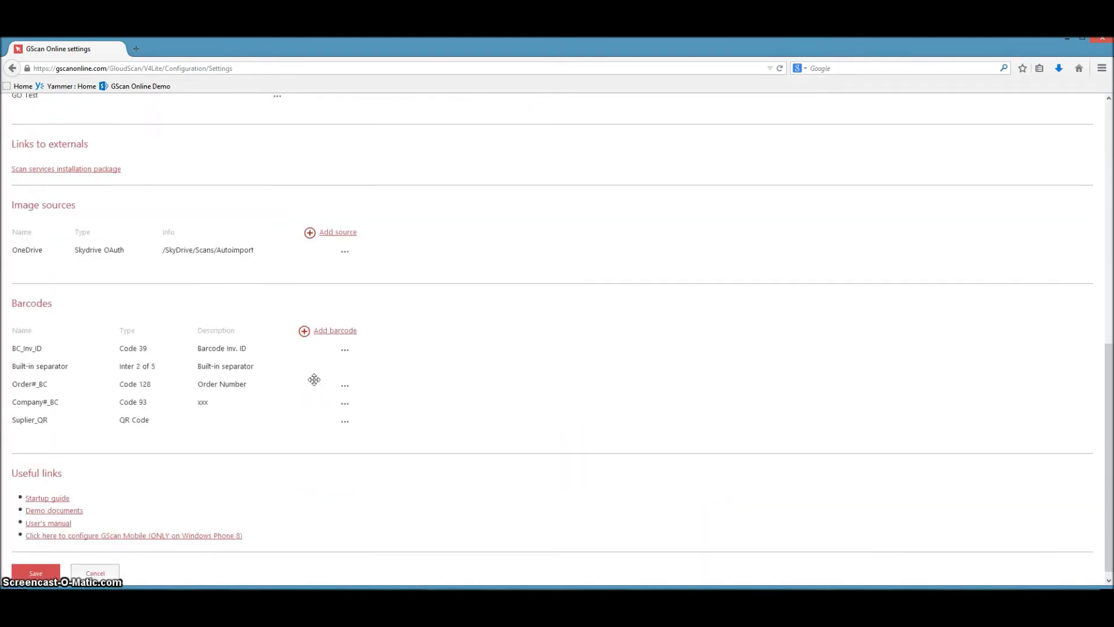
left_click(35, 565)
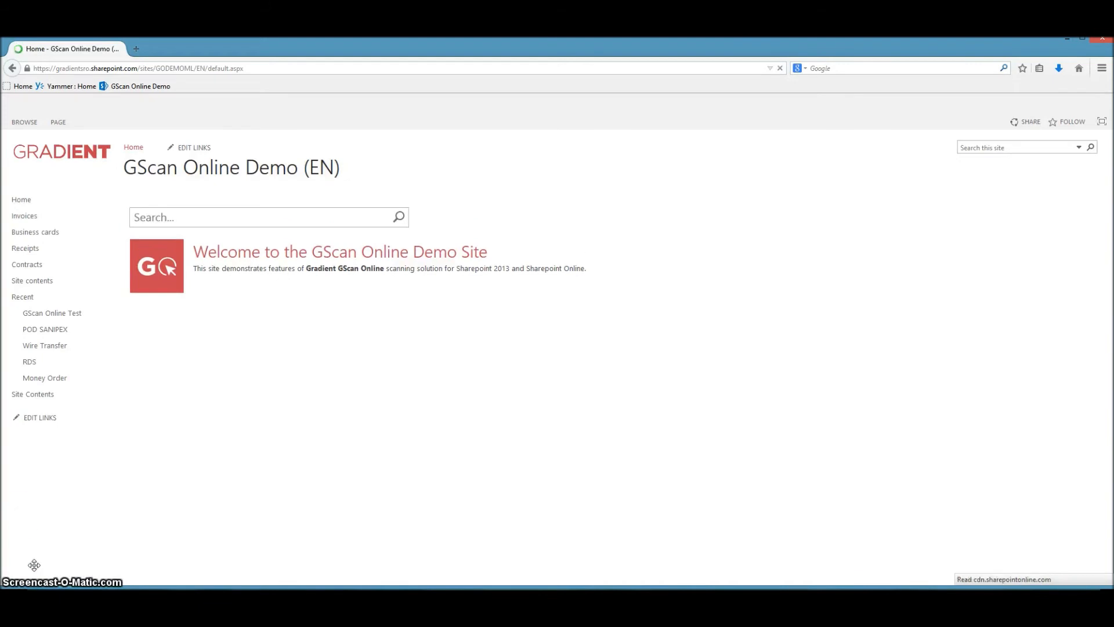
Open the GScan Online Test library and launch the GScan Online scanning page from it.
left_click(86, 313)
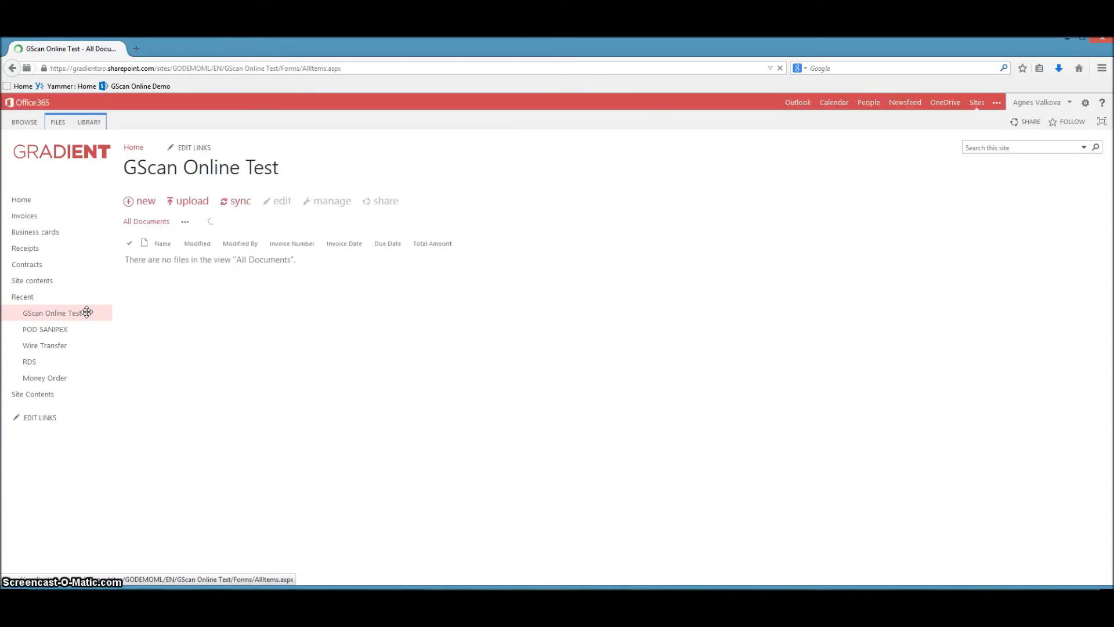
left_click(54, 121)
left_click(114, 166)
left_click(114, 166)
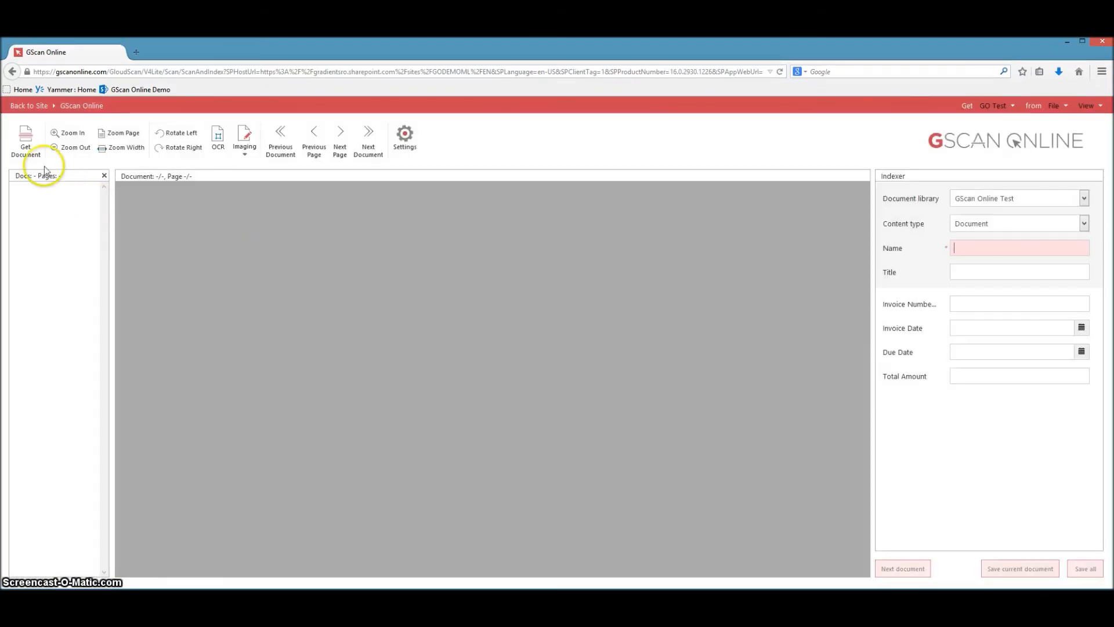
Preview the Invoice_Windows_Phone image from the Invoices folder and import it as a document with the GO Test profile.
left_click(26, 140)
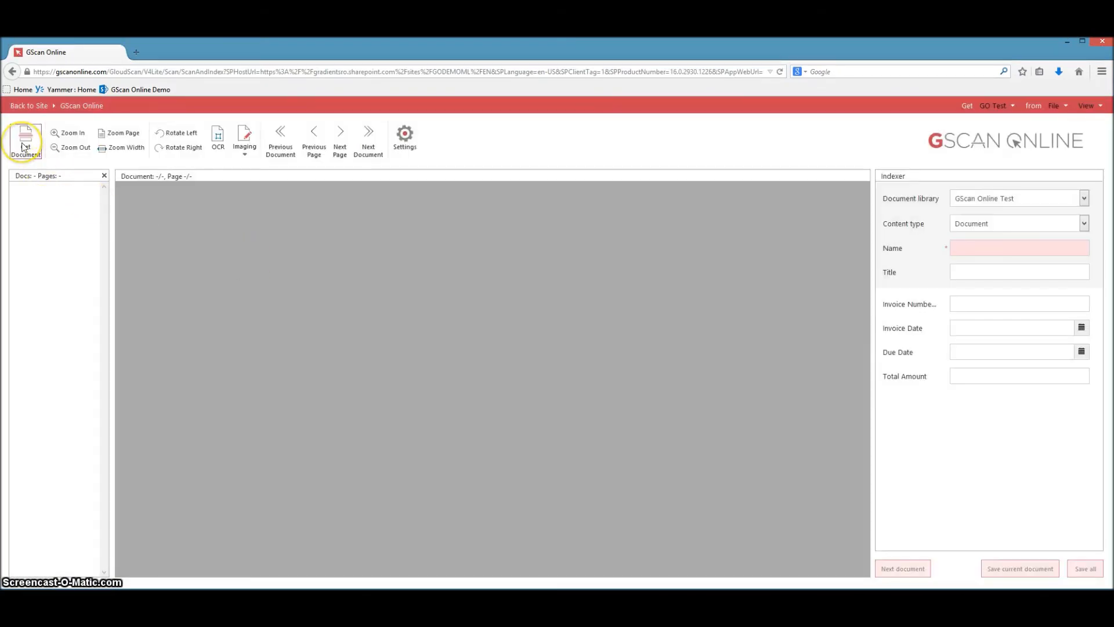
left_click(154, 152)
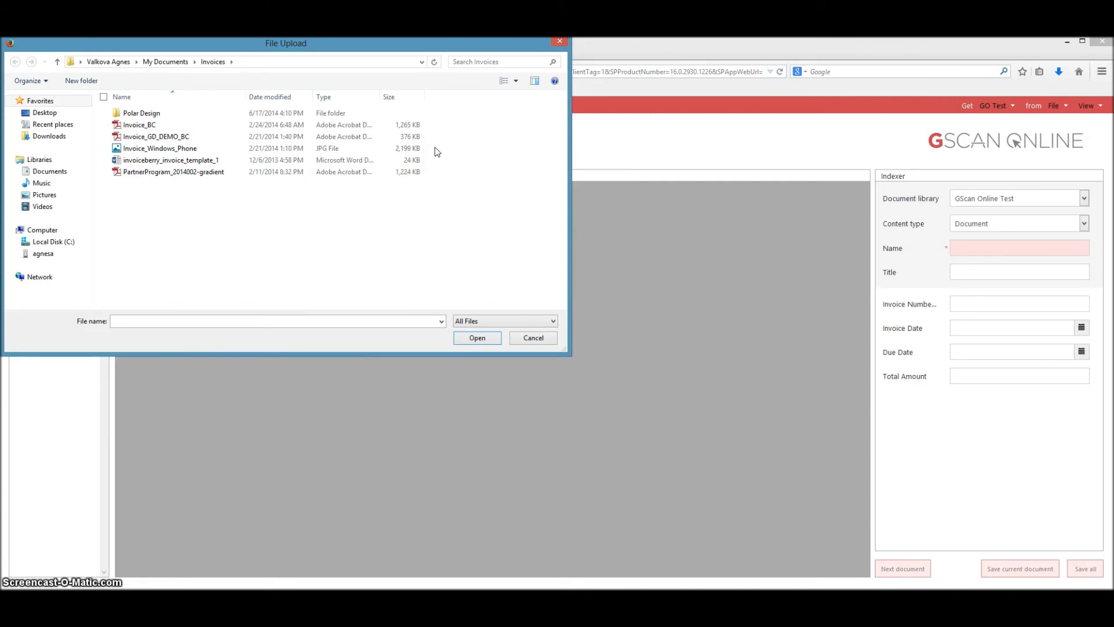
left_click(152, 148)
right_click(165, 148)
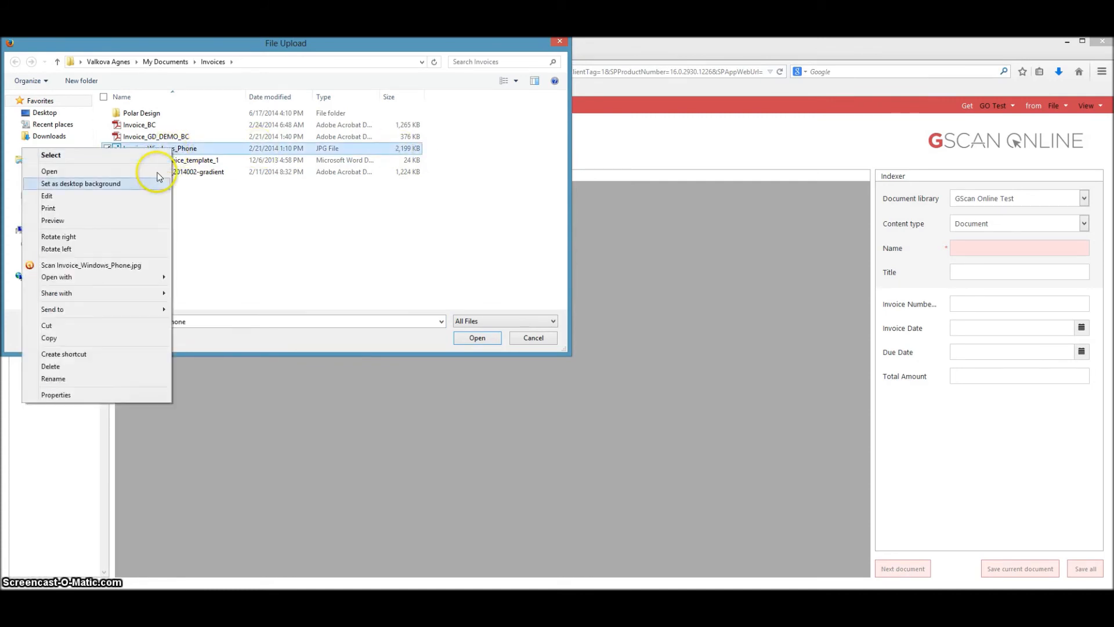
left_click(143, 221)
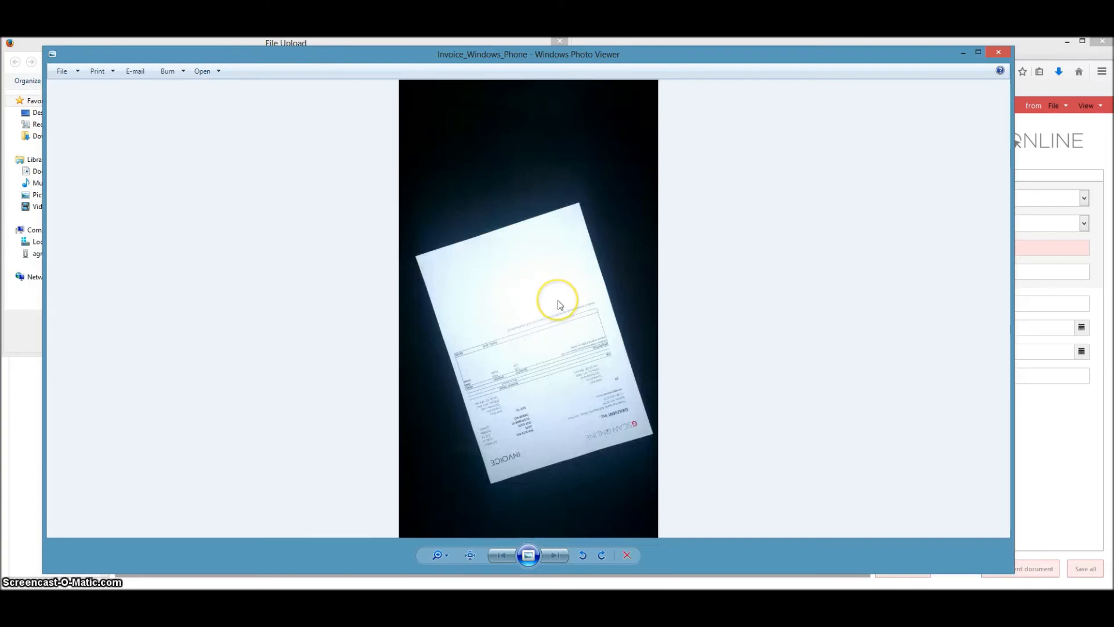
scroll(558, 301, "up", 5)
left_click_drag(620, 403, 567, 173)
left_click_drag(683, 421, 666, 373)
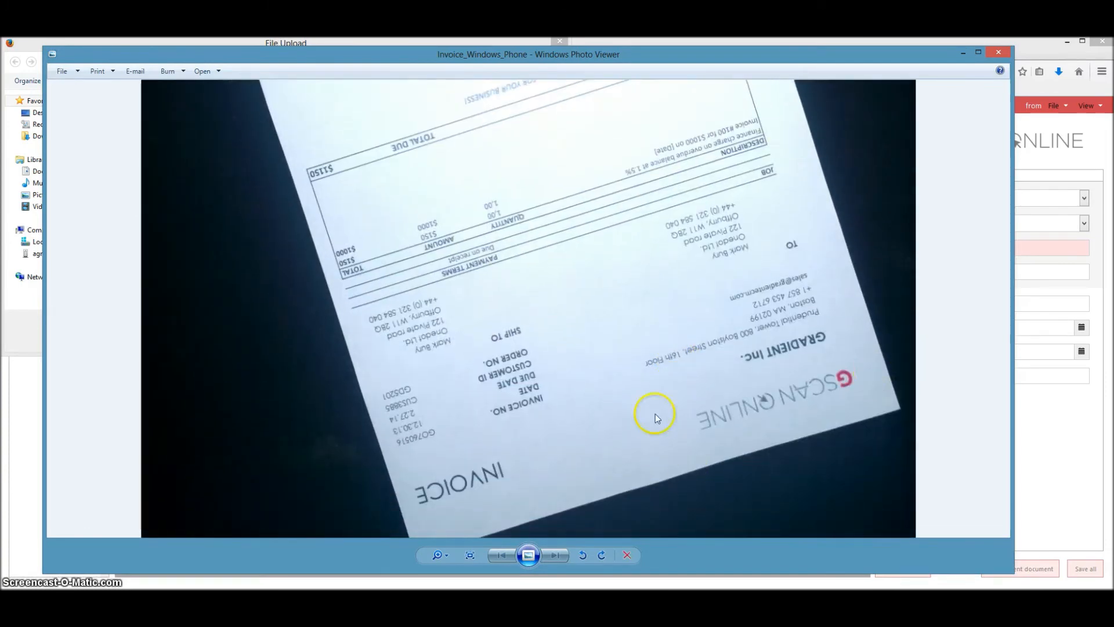
scroll(712, 441, "down", 5)
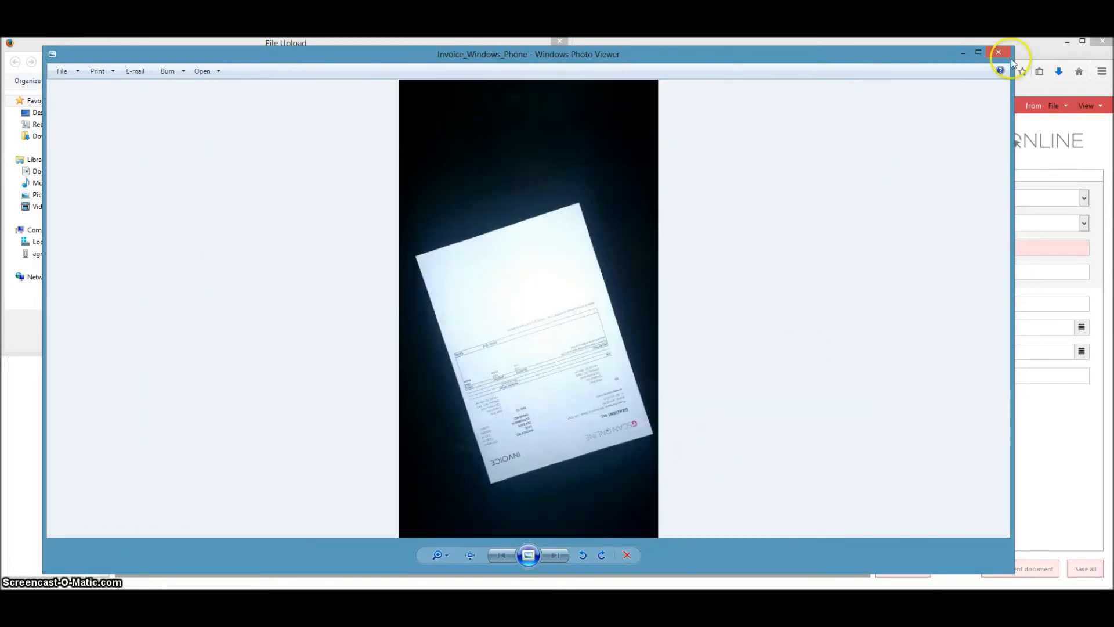
left_click(994, 56)
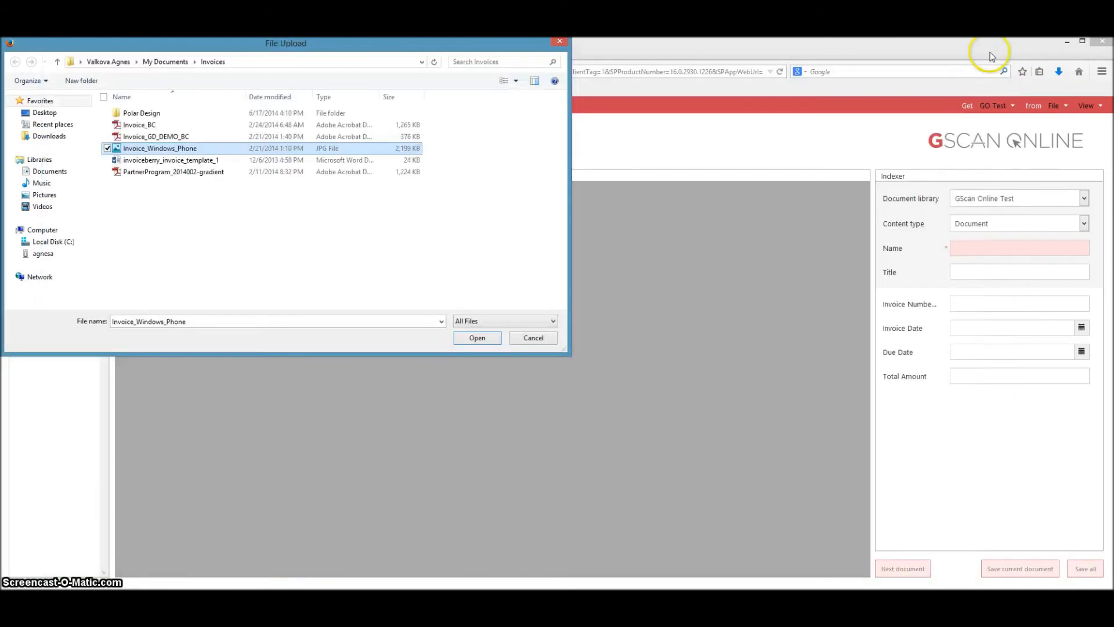
left_click(475, 338)
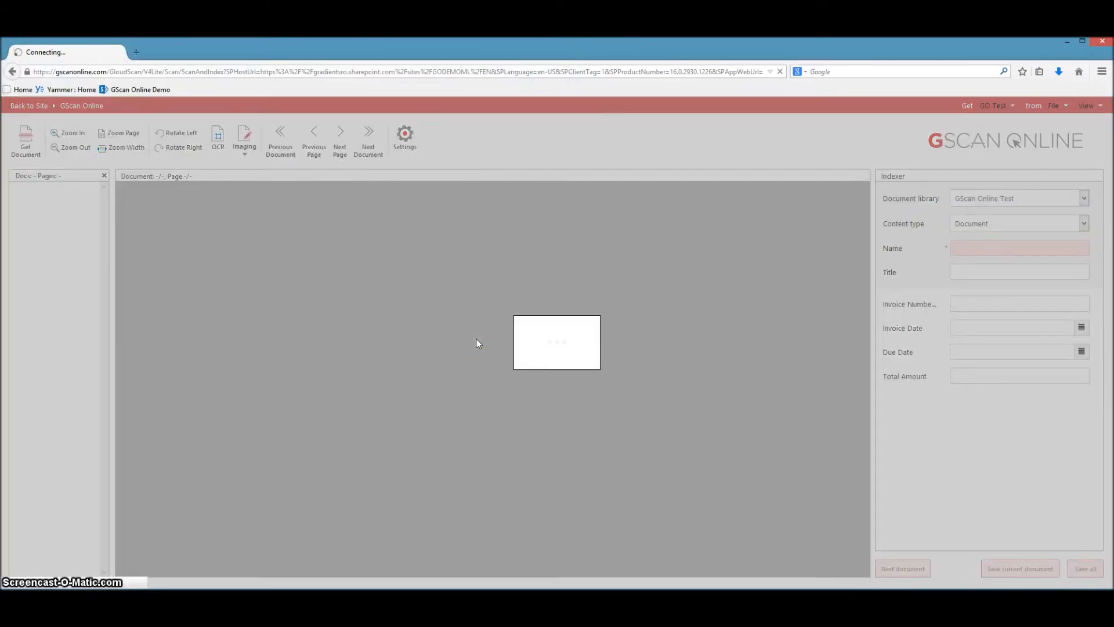
left_click(478, 351)
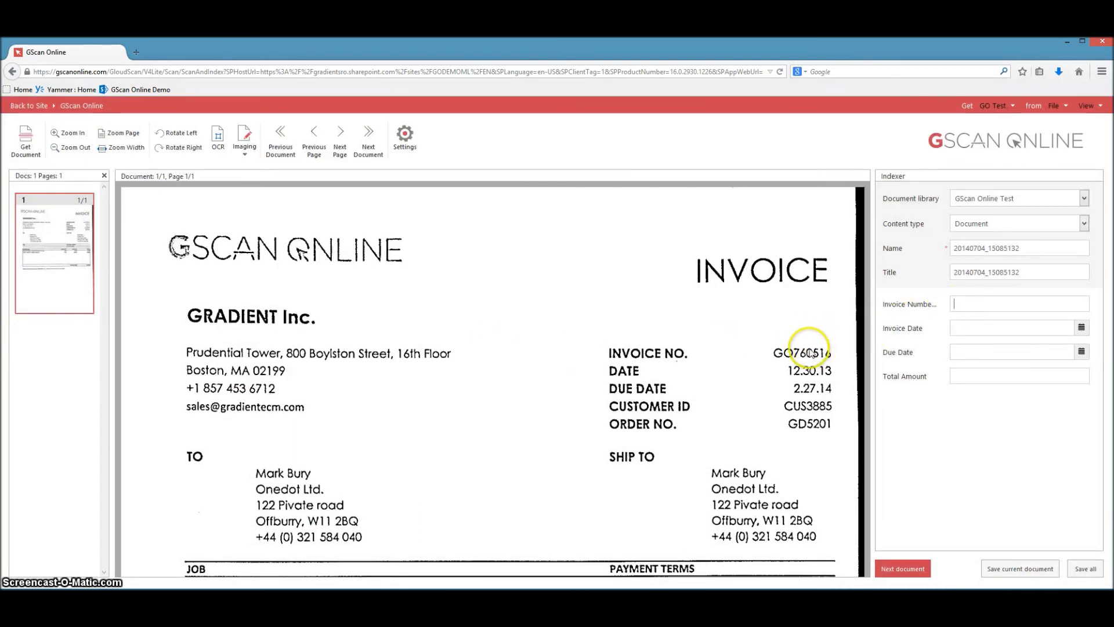
Index the invoice from its recognized text: Invoice Number GO760516, Invoice Date 12/30/2013, Due Date 02/27/2014 and Total Amount $1,150.00.
left_click(806, 355)
left_click(810, 371)
left_click(808, 390)
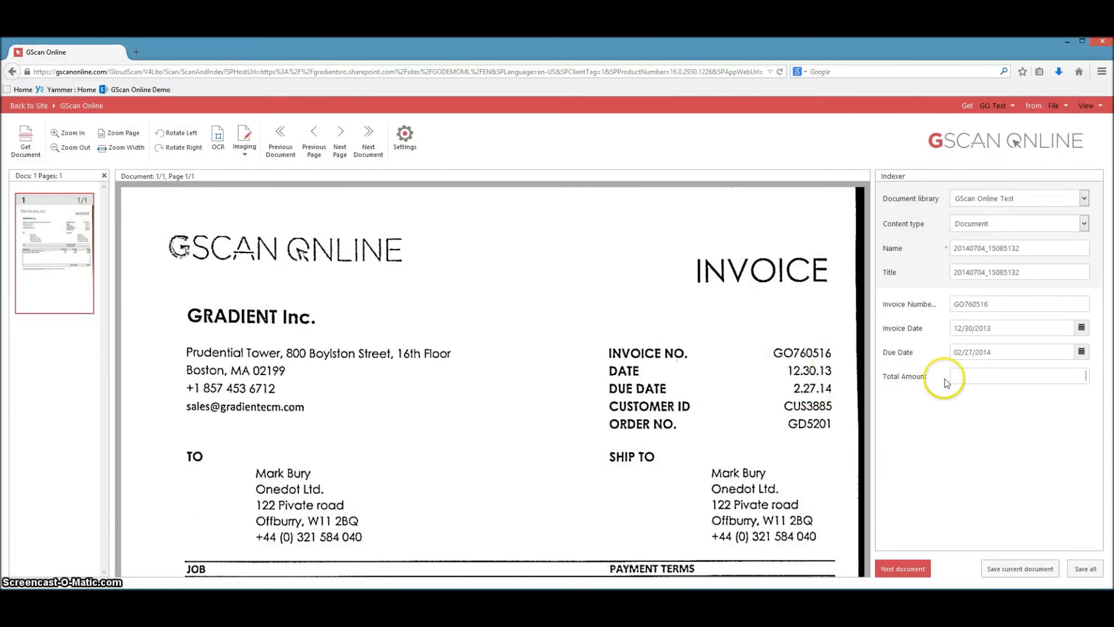
scroll(760, 348, "down", 3)
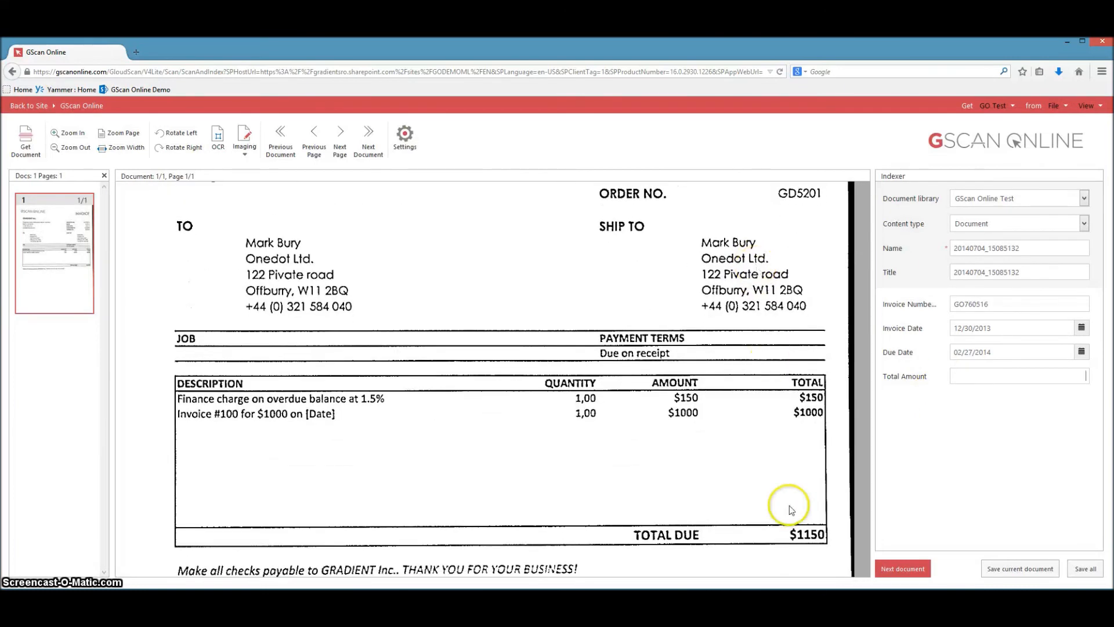
left_click(802, 540)
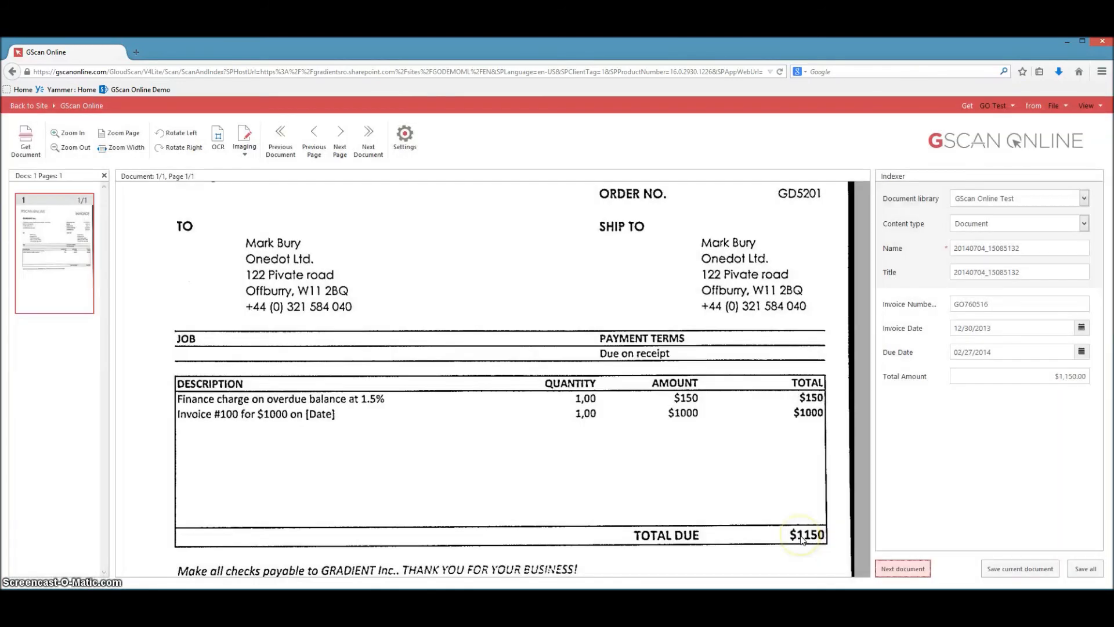
Save all indexed documents to the GScan Online Test library and return to that SharePoint library.
scroll(579, 391, "down", 5)
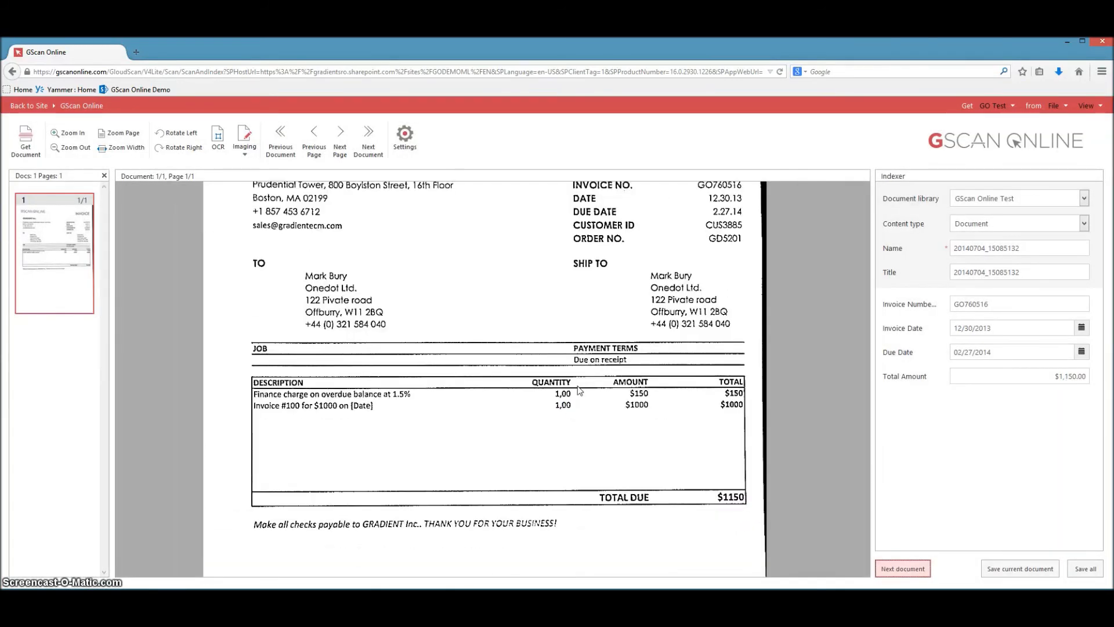
left_click_drag(575, 467, 590, 392)
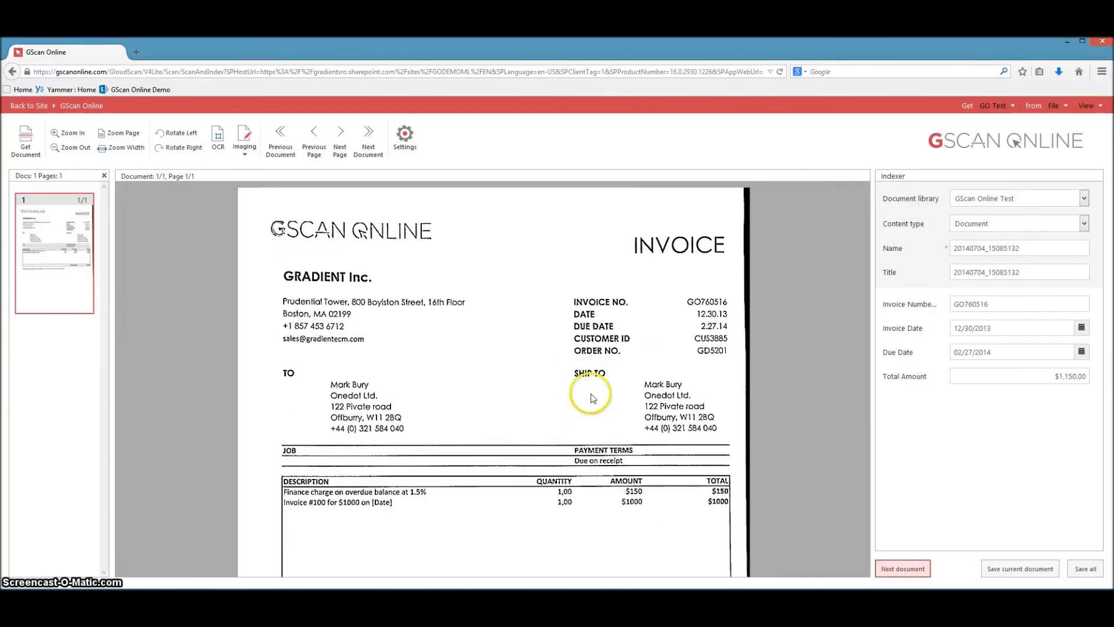
left_click(1077, 569)
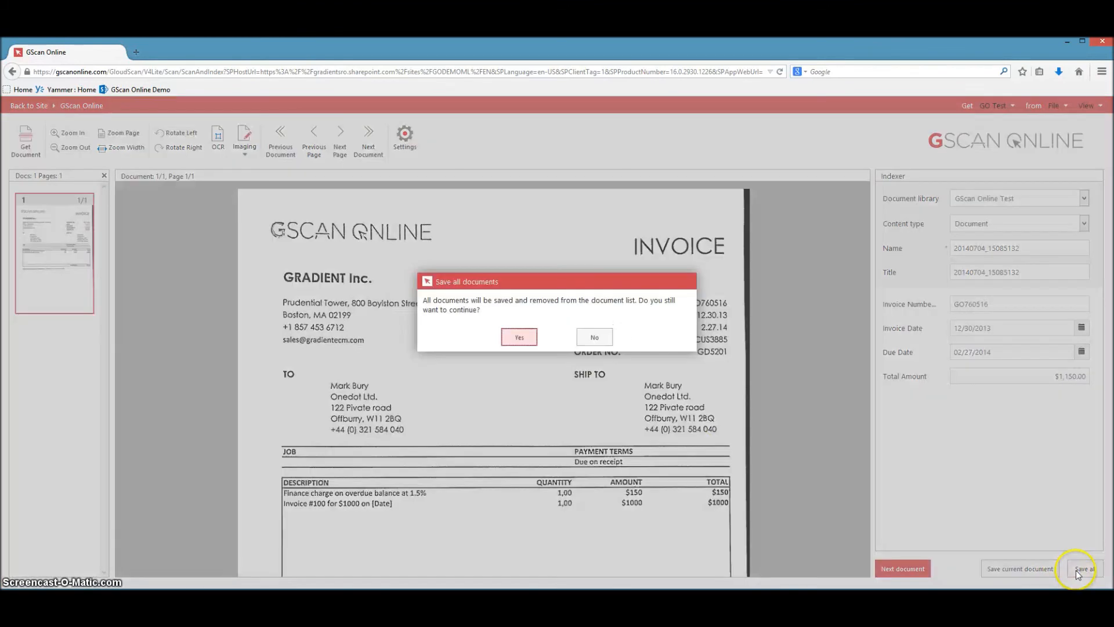
left_click(511, 329)
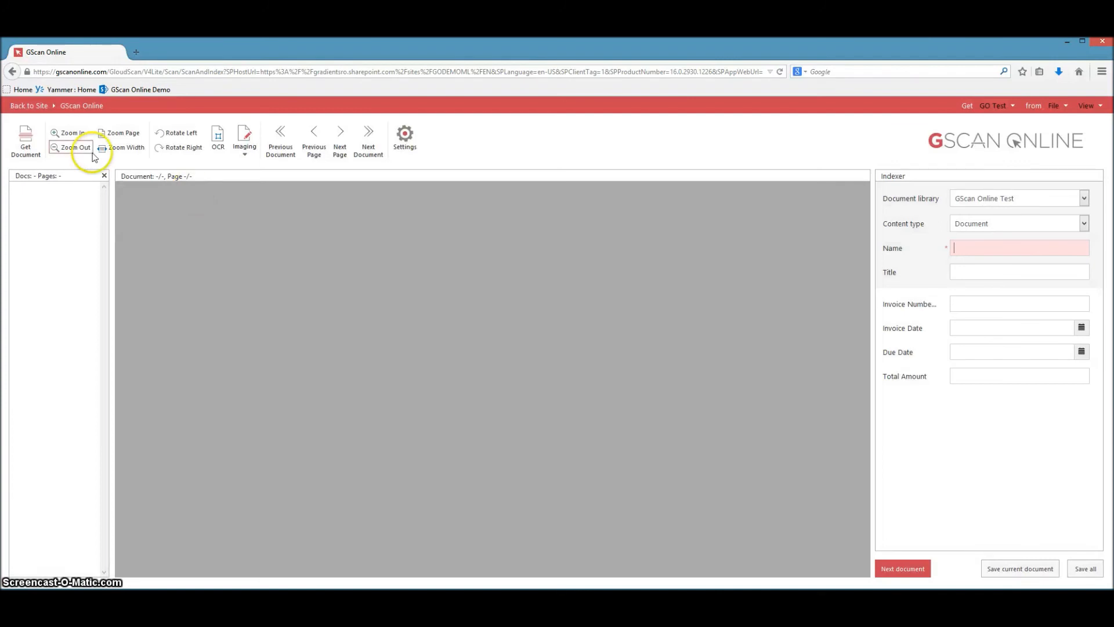
left_click(34, 106)
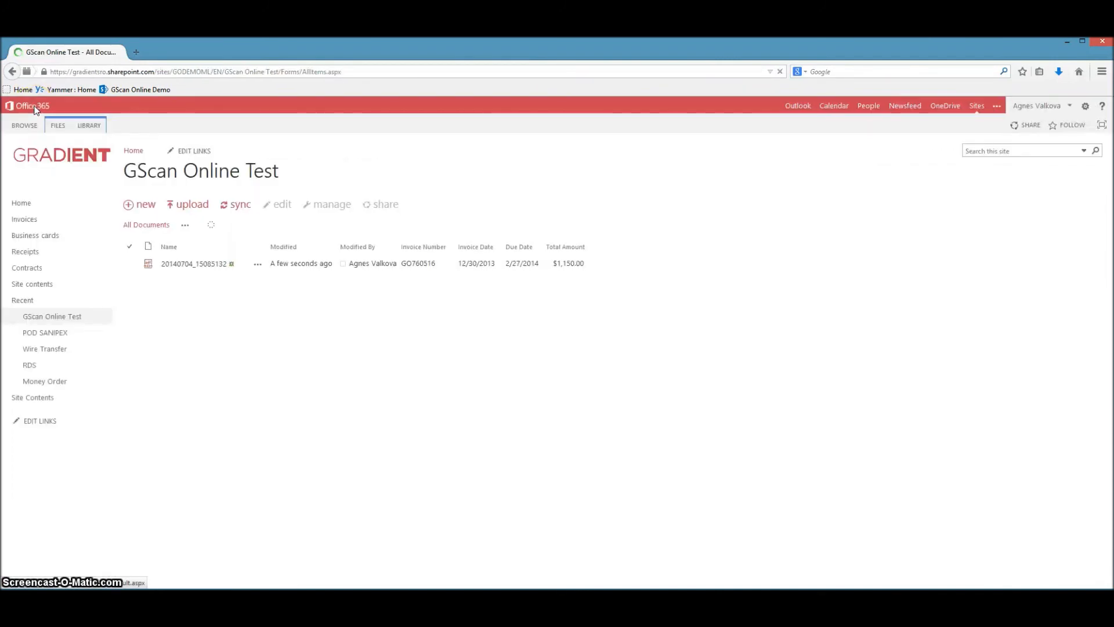
Open the saved 20140704_15085132 PDF, select its page text to check that it is searchable, and return to the library.
left_click(258, 266)
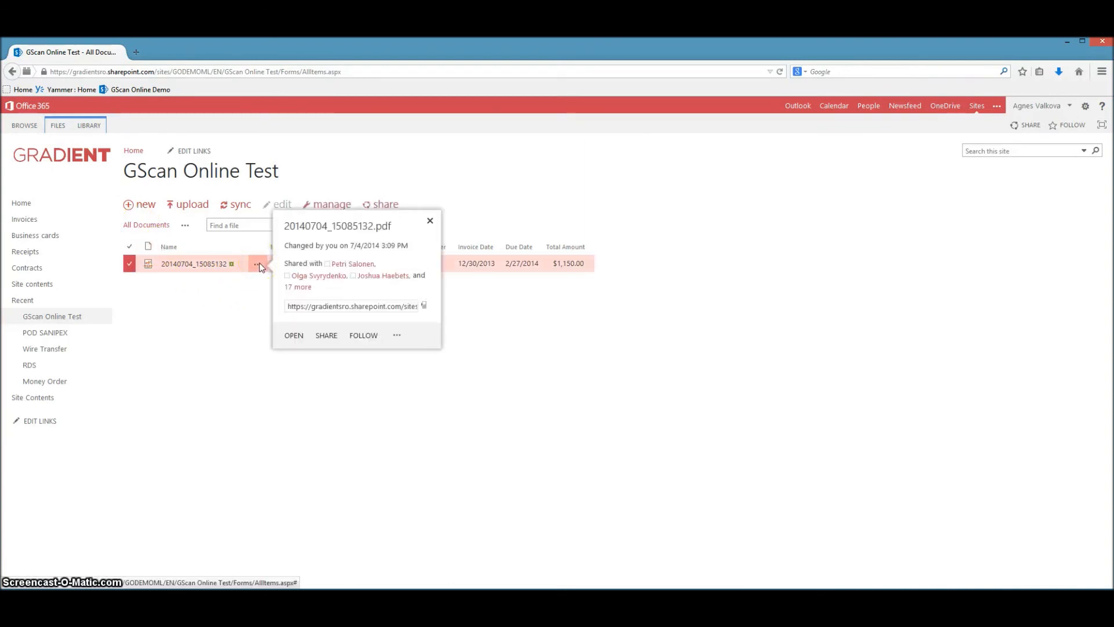
left_click(296, 336)
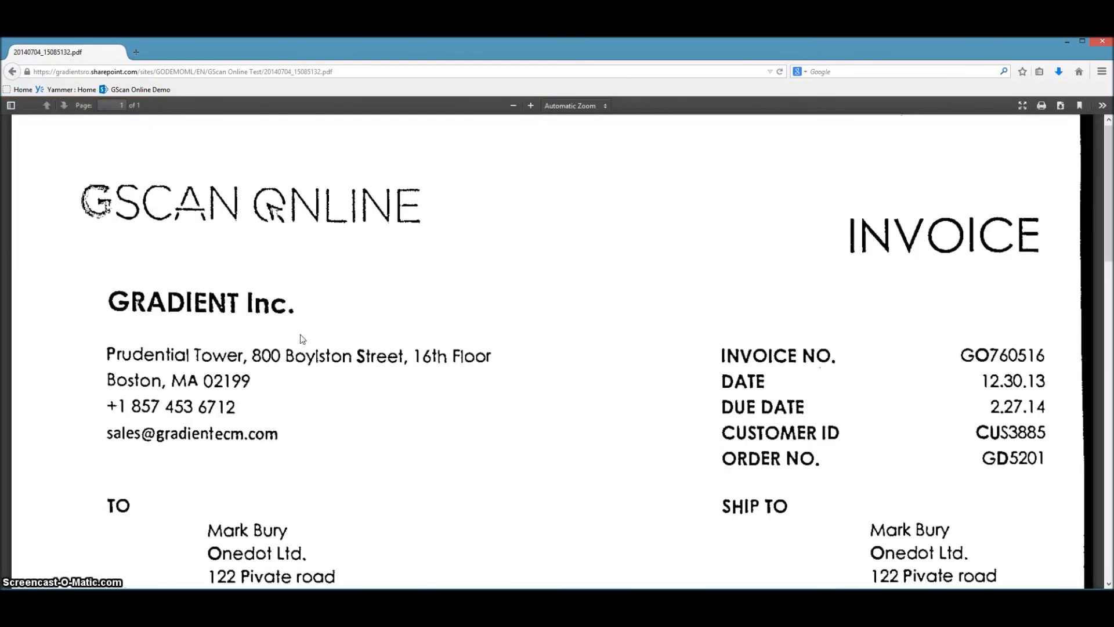
left_click_drag(81, 199, 996, 578)
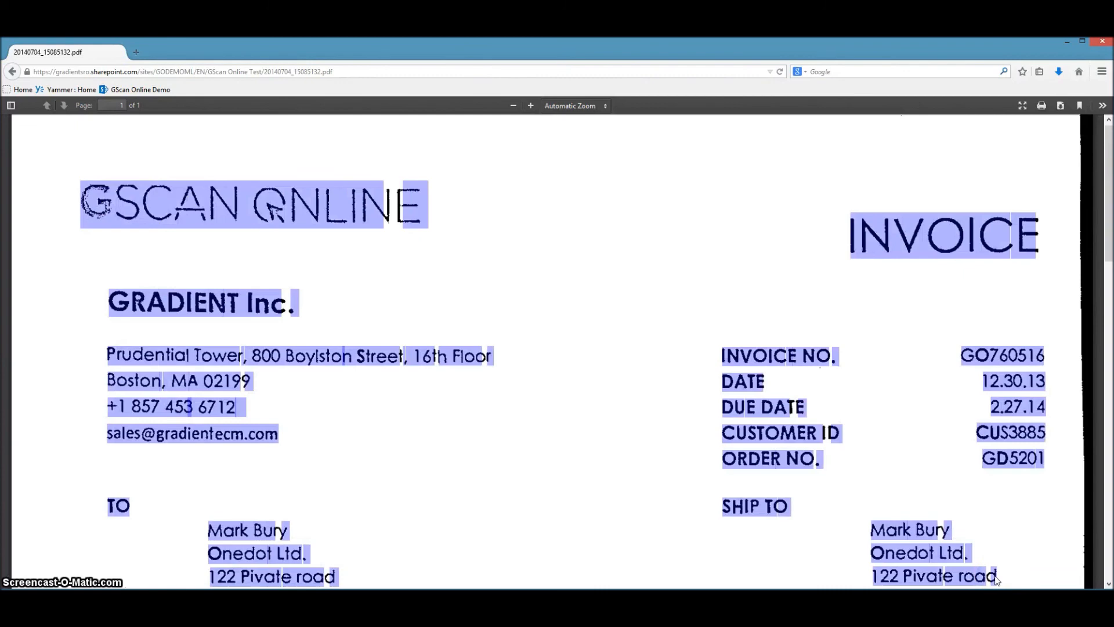
left_click(513, 105)
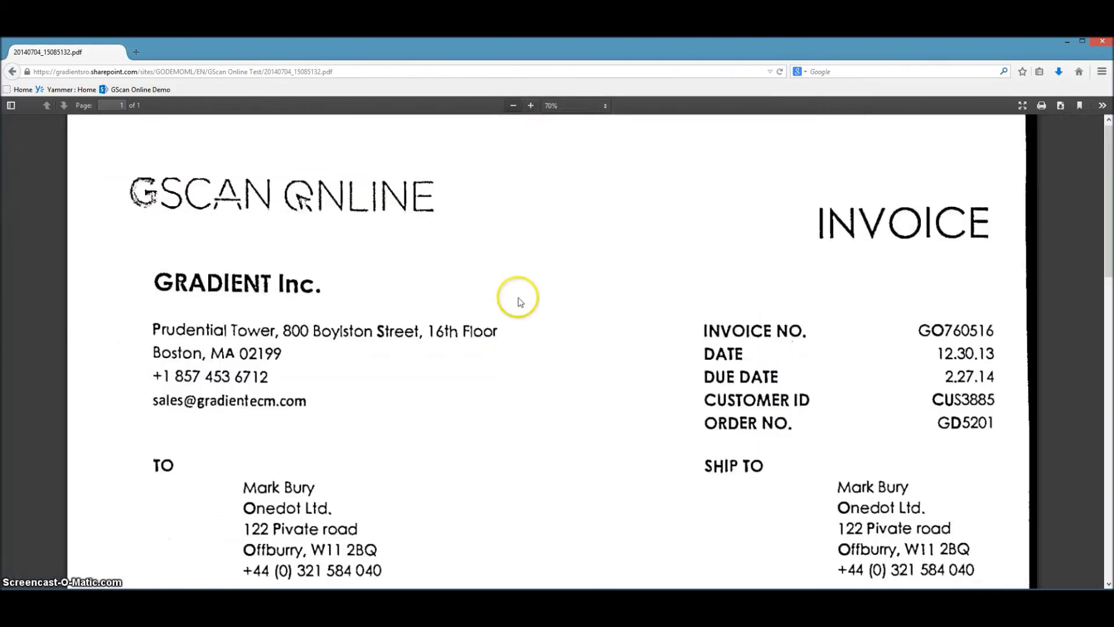
left_click(16, 72)
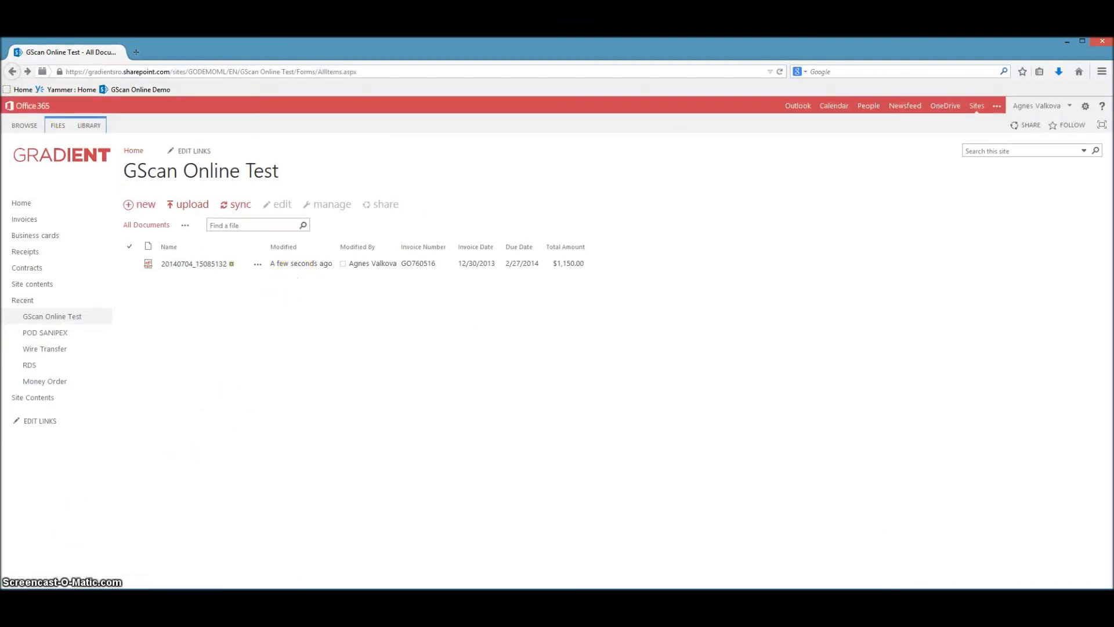
left_click(287, 279)
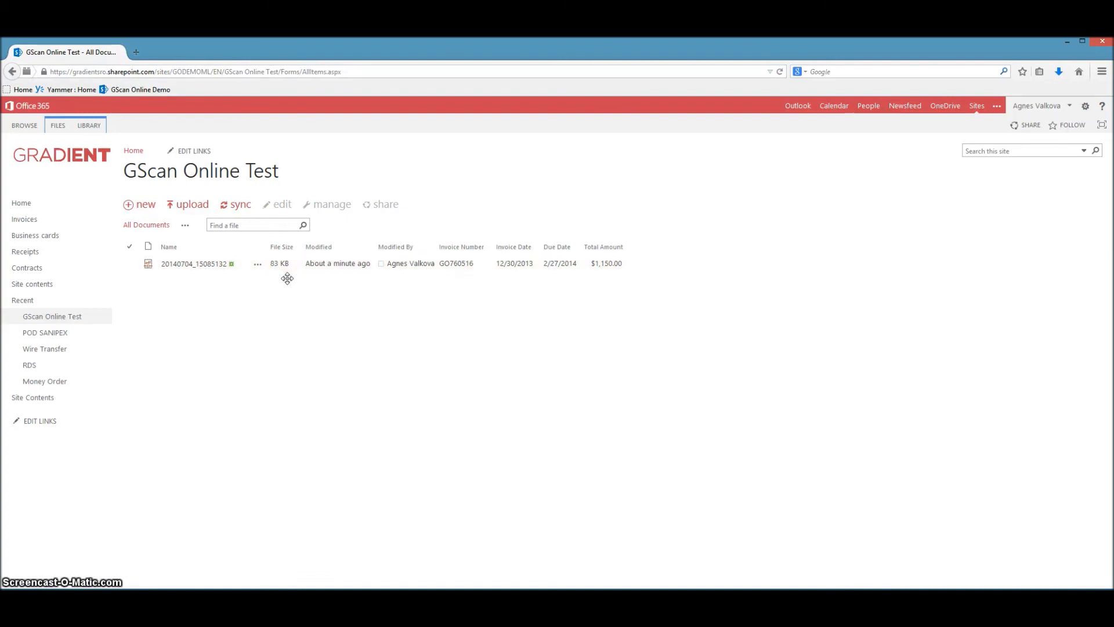
left_click(284, 287)
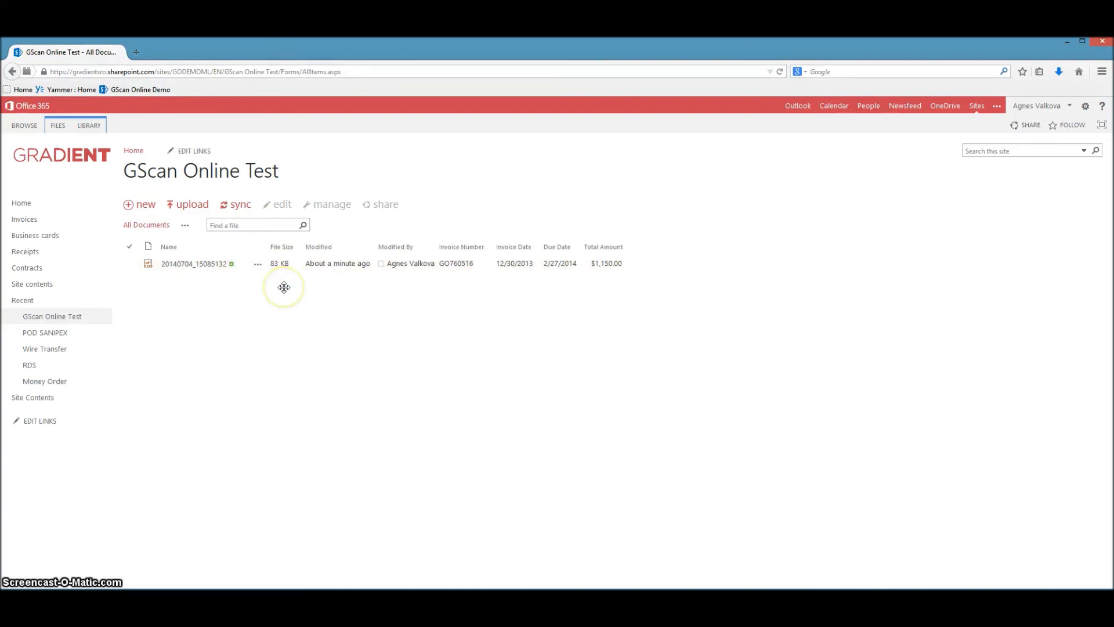